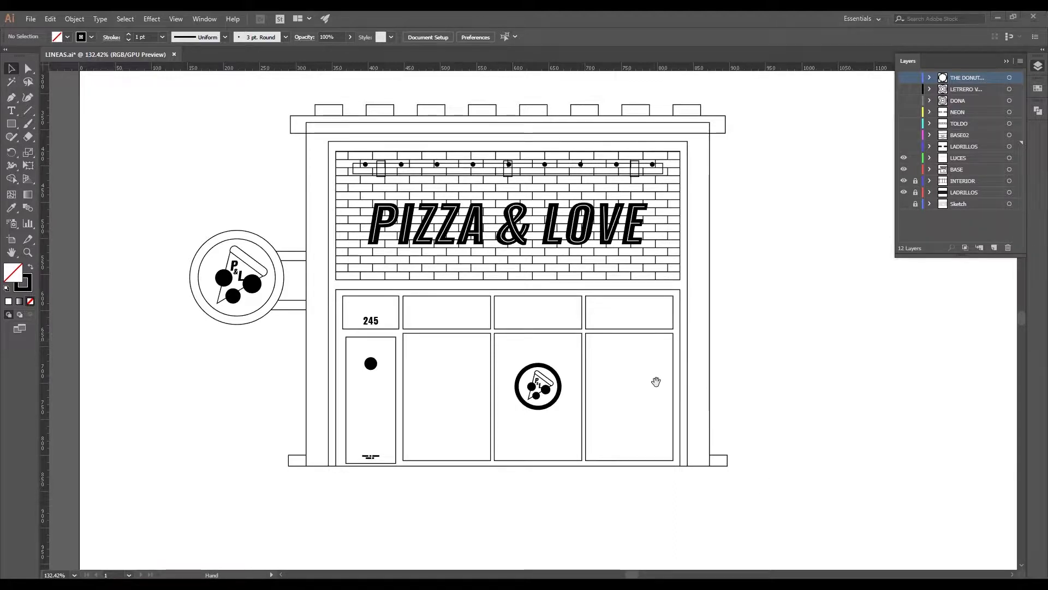
Step: Lock the LUCES layer and add a new layer named BASE_COLOR above Sketch
drag(725, 361, 728, 391)
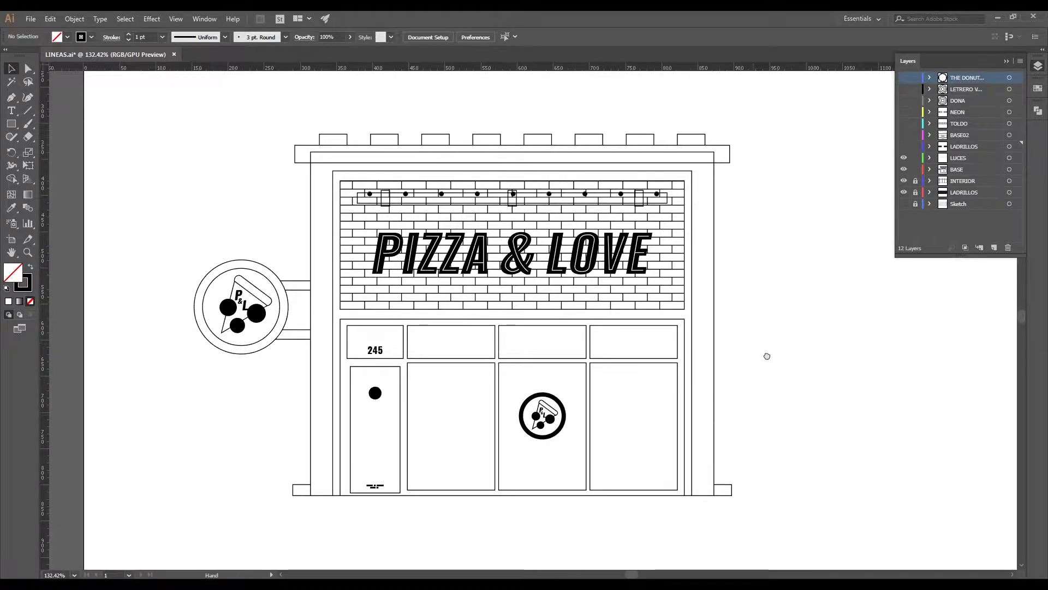
scroll(765, 355, up, 1)
scroll(765, 355, left, 1)
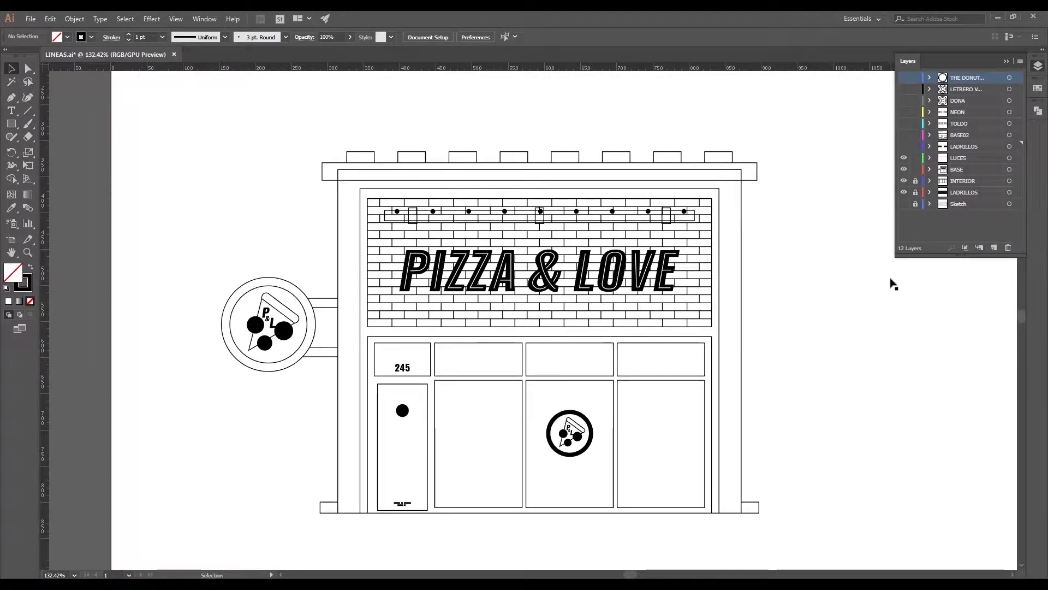
click(916, 158)
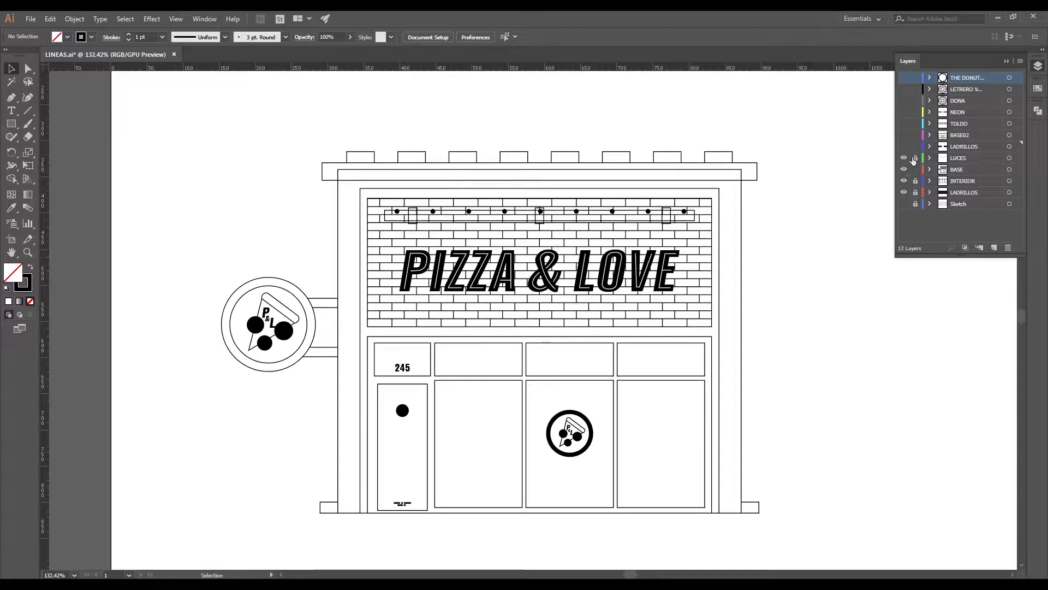
click(904, 169)
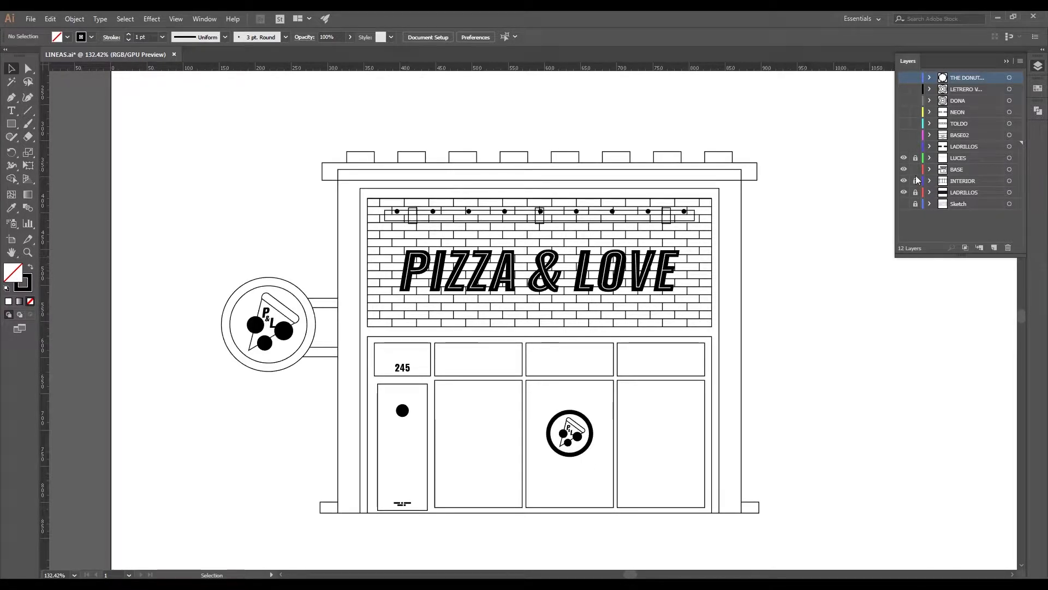
click(954, 200)
click(993, 247)
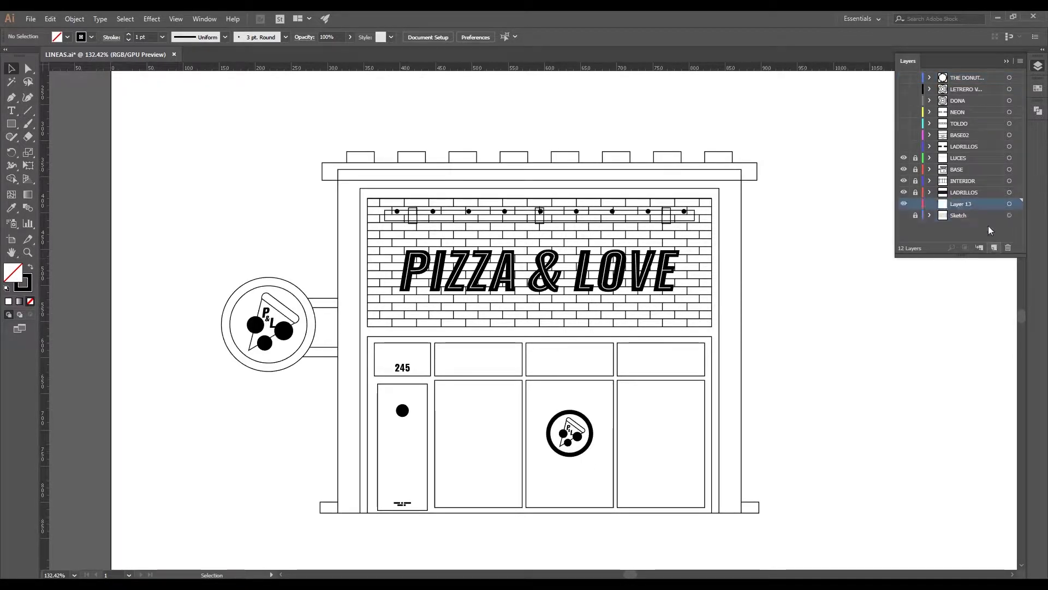
double_click(959, 203)
text(BASE_CO)
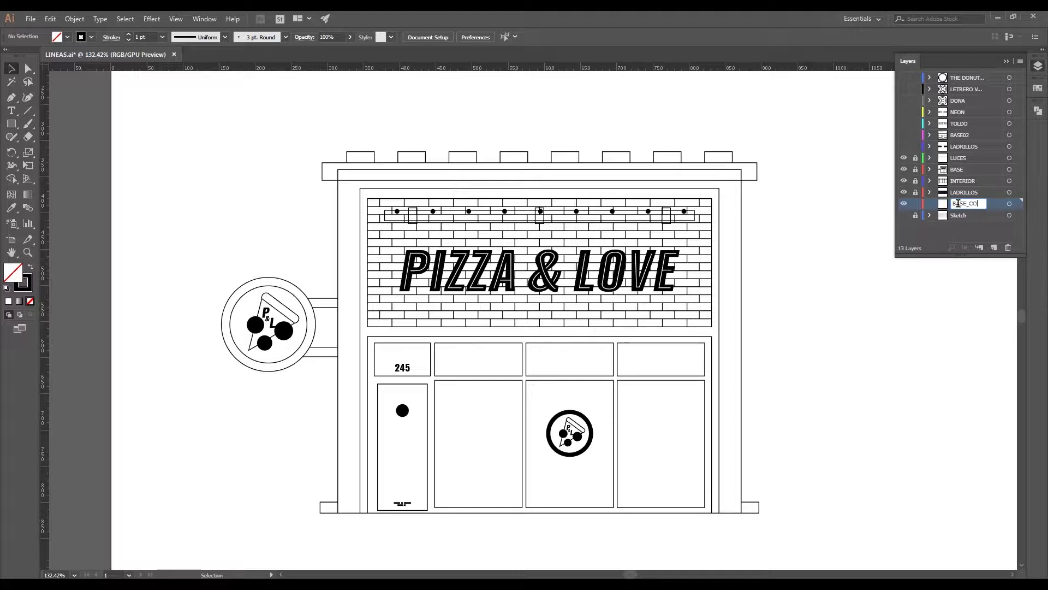
text(LOR)
key(Return)
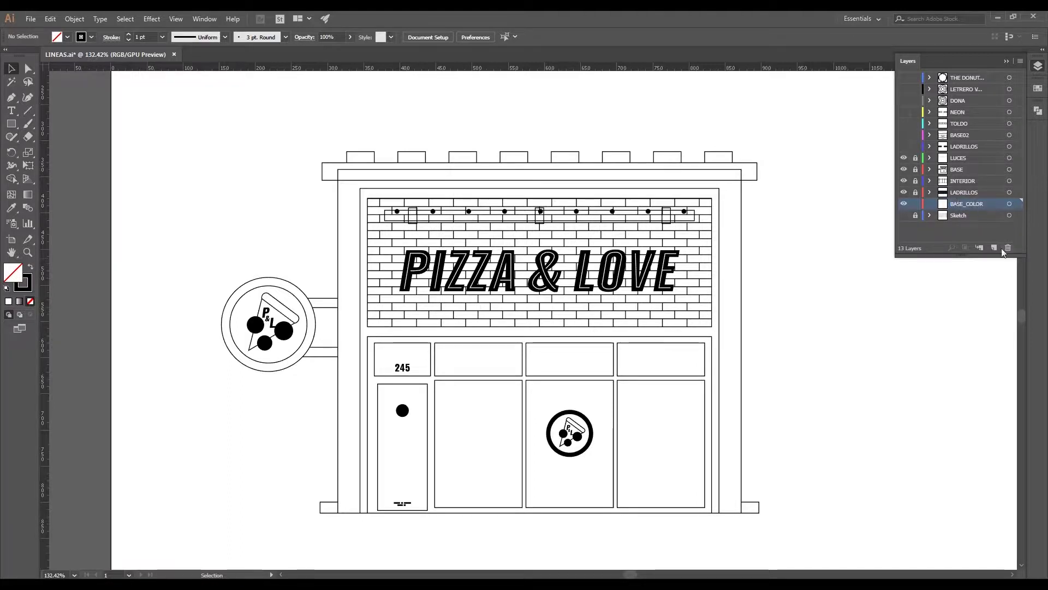
Step: Set the stroke to None and the fill to a medium grey in Grayscale mode
scroll(488, 359, down, 1)
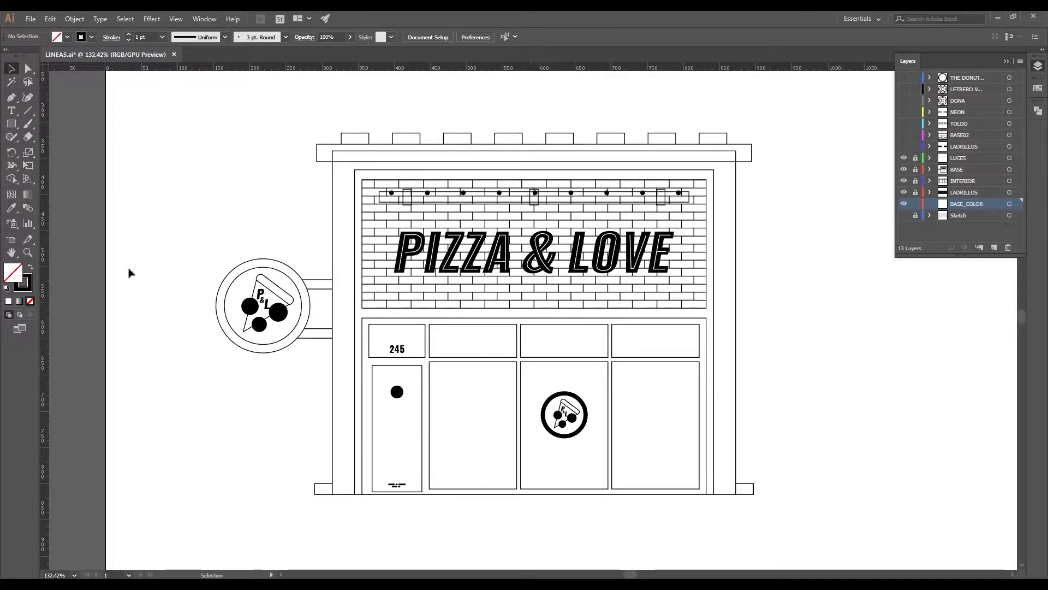
key(x)
key(slash)
key(F6)
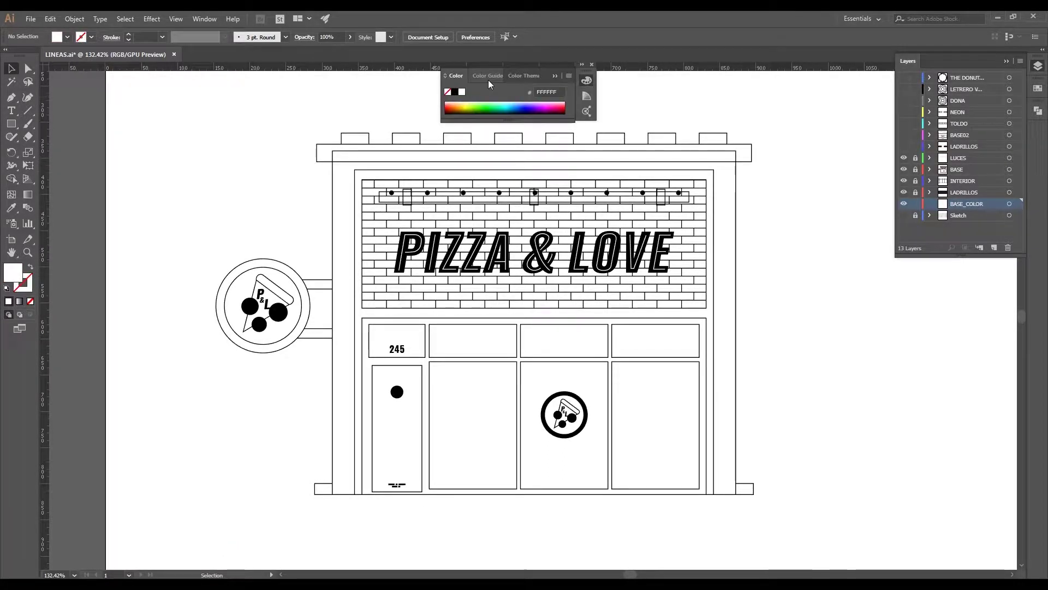
click(569, 76)
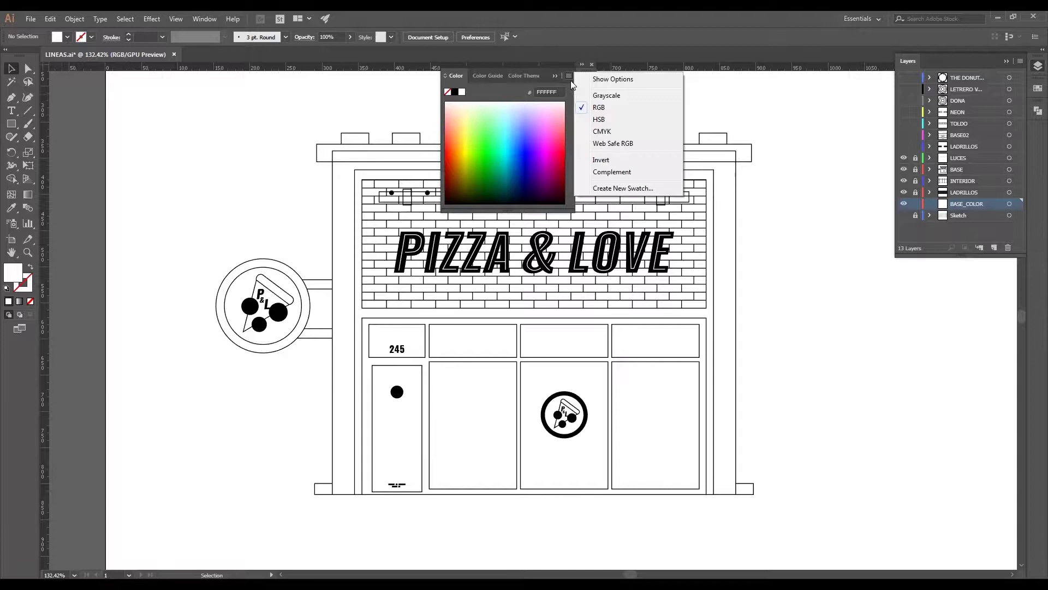
click(621, 91)
click(496, 138)
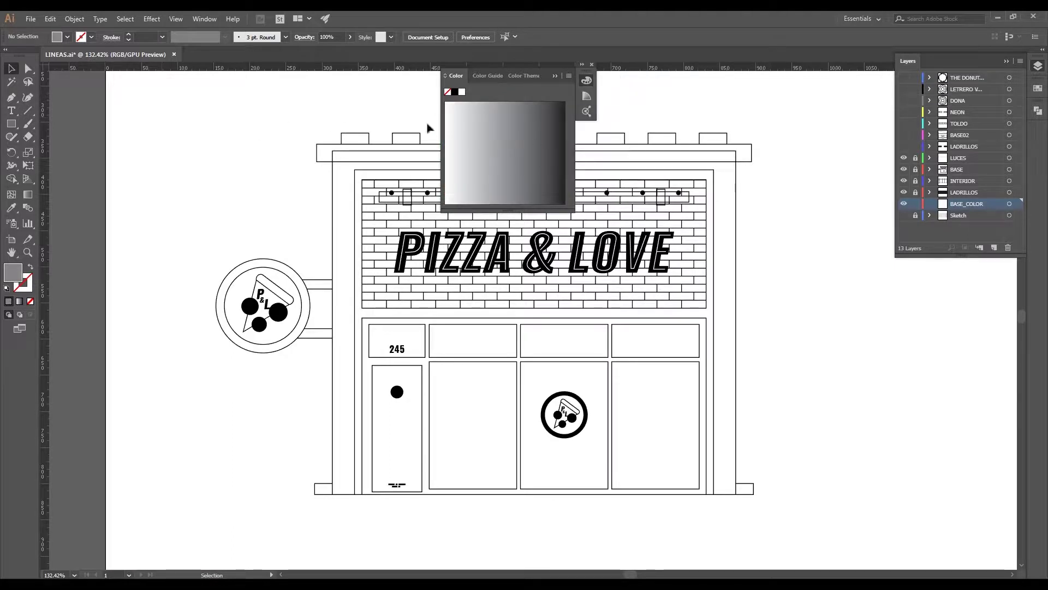
click(559, 76)
Step: Draw grey rectangles over the storefront body and the bottom ledge
key(m)
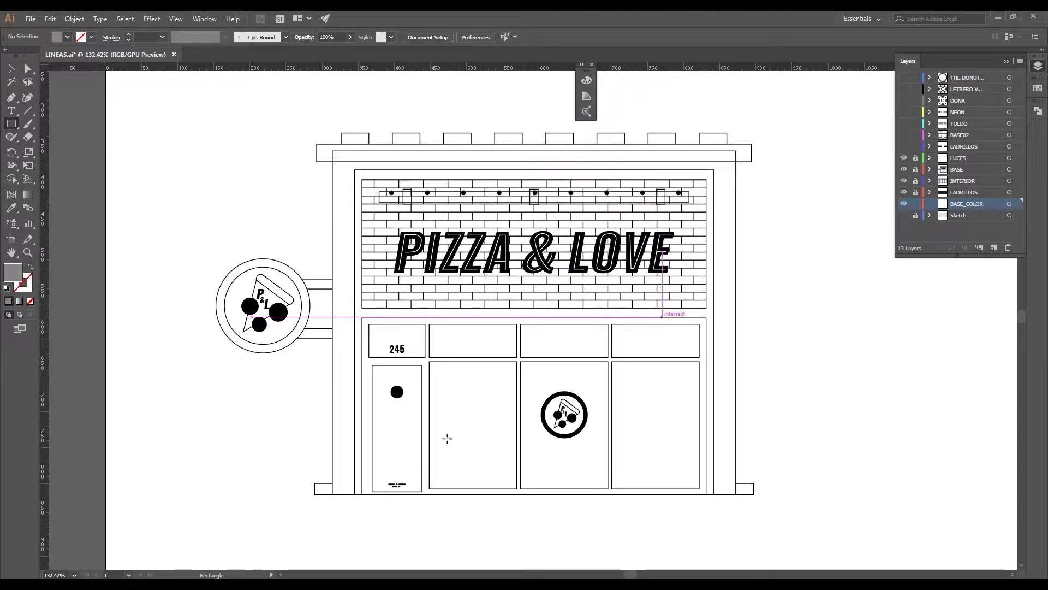
mouse_move(332, 494)
mouse_down()
mouse_move(499, 385)
mouse_move(736, 150)
mouse_up()
key(a)
click(755, 503)
scroll(755, 502, up, 3)
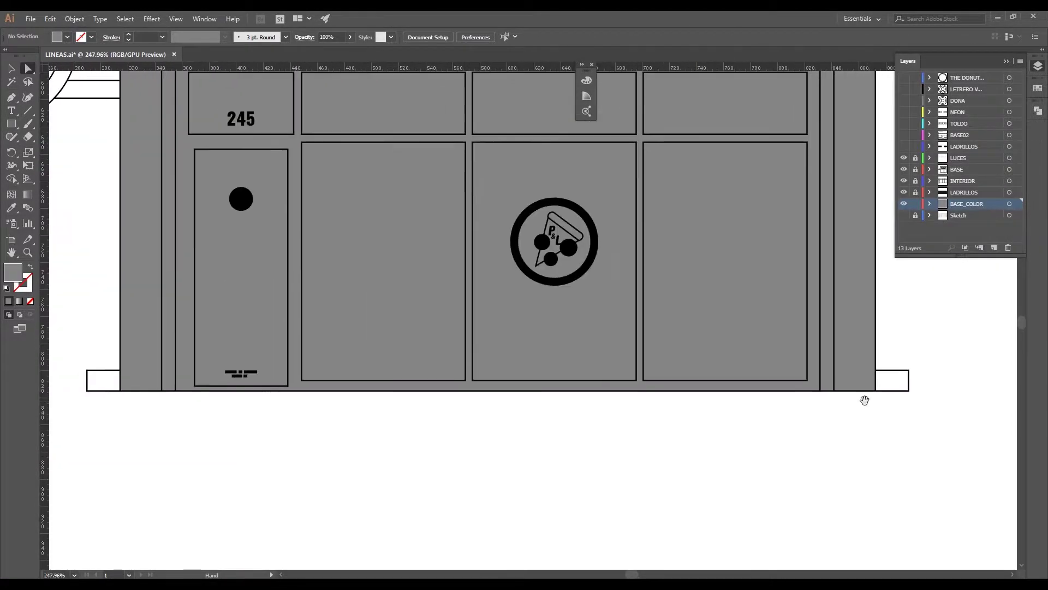
key(m)
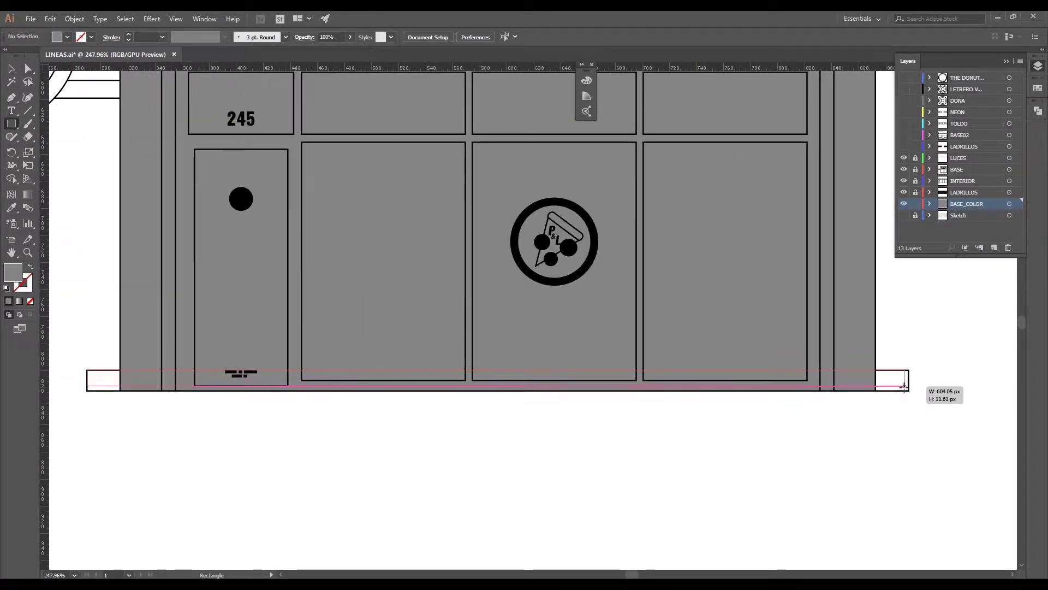
drag(86, 368, 909, 391)
key(a)
scroll(851, 402, up, 5)
scroll(851, 401, up, 5)
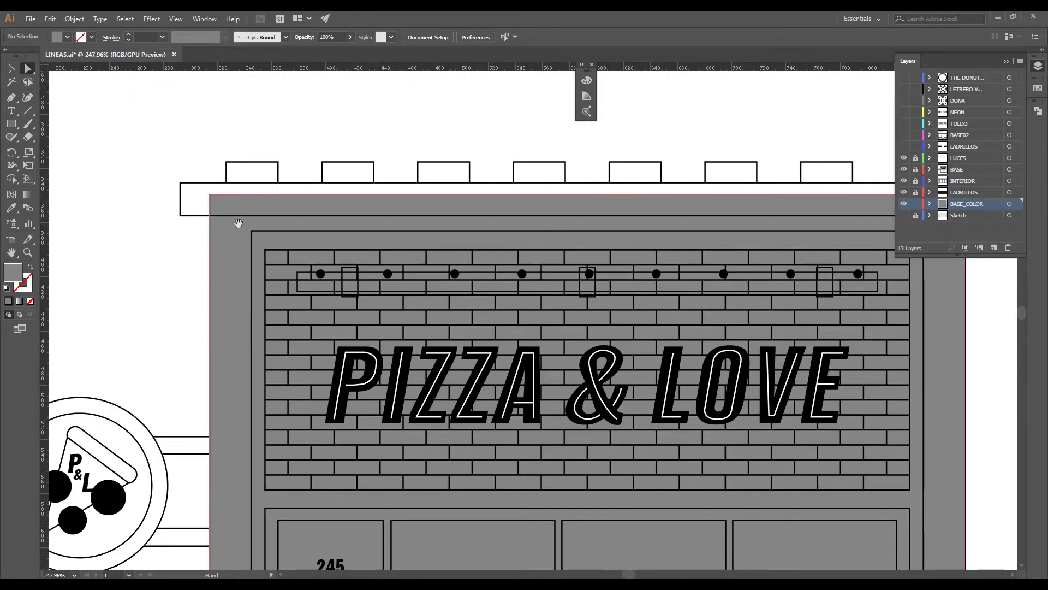
Step: Draw a grey rectangle over the top cornice and widen it to the right end
key(m)
drag(181, 184, 948, 215)
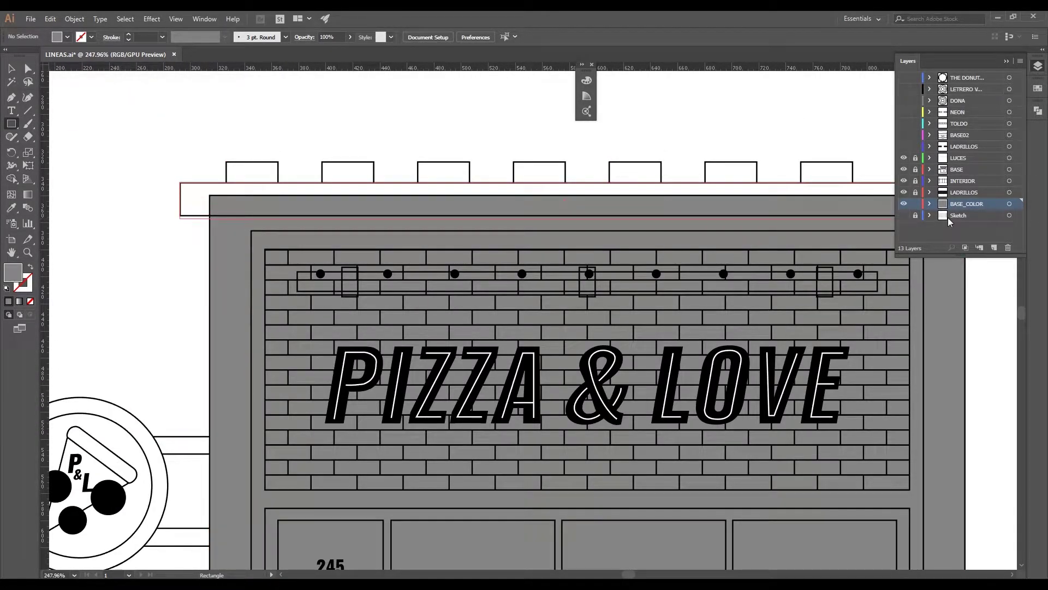
drag(737, 247, 614, 255)
click(1006, 61)
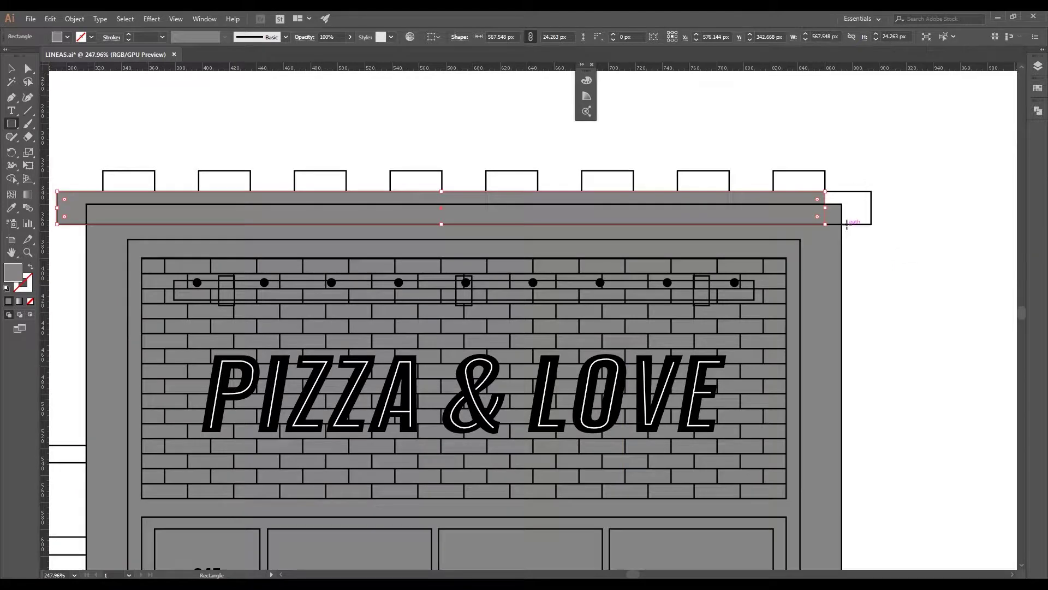
key(v)
drag(825, 208, 872, 206)
click(863, 174)
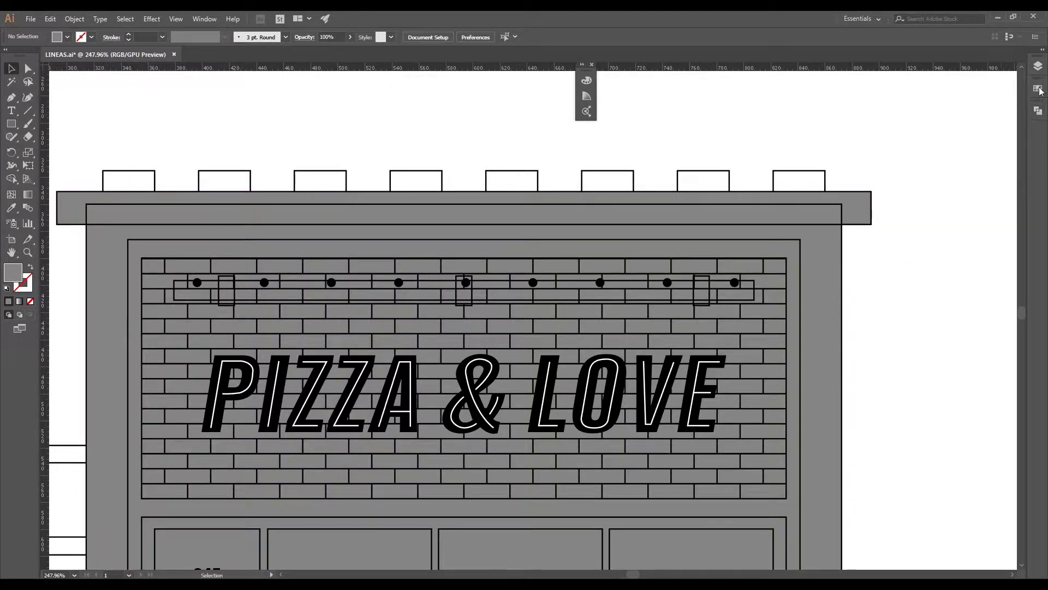
Step: Copy the eight rooftop blocks from BASE, paste them in place on BASE_COLOR, and fill them grey
click(1038, 66)
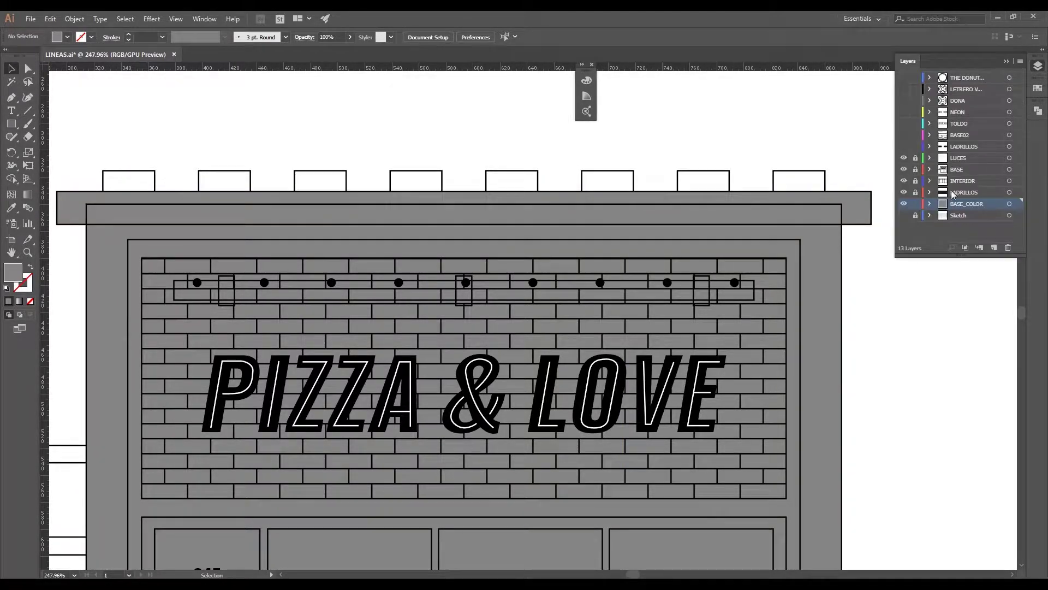
click(916, 169)
drag(855, 152, 592, 180)
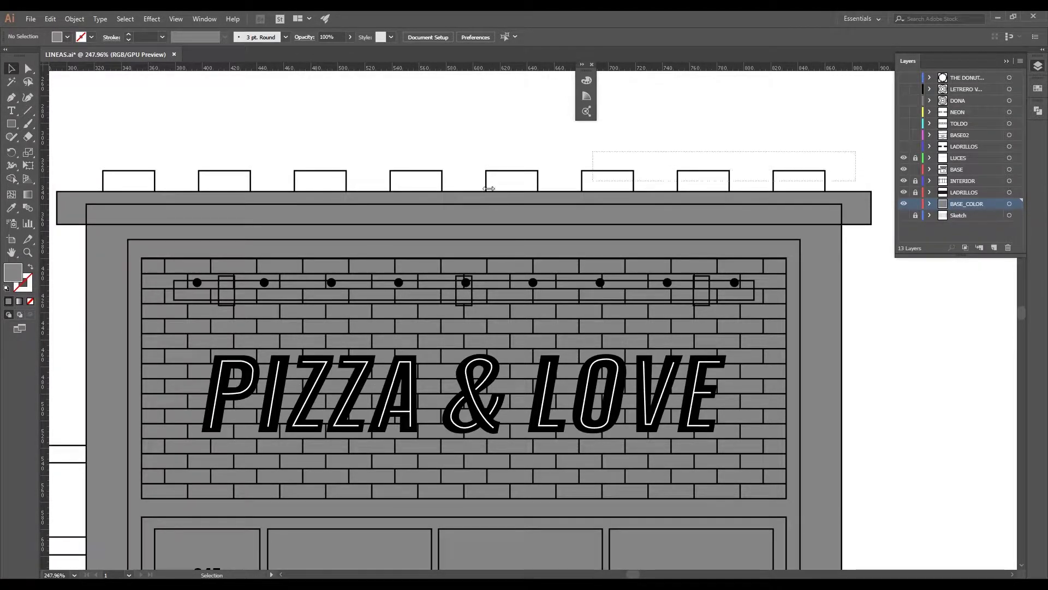
drag(488, 189, 103, 180)
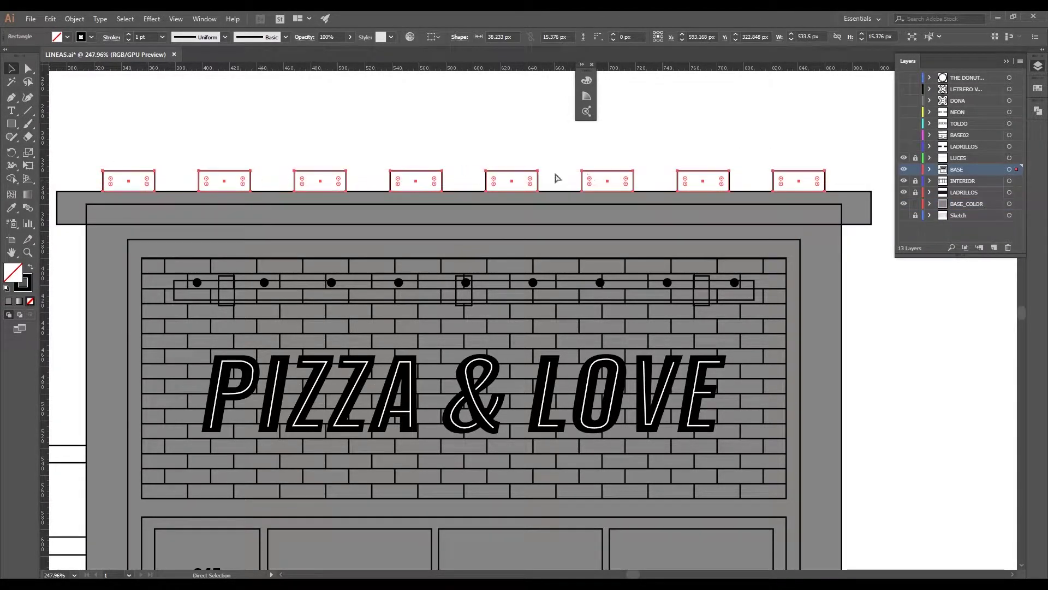
click(916, 169)
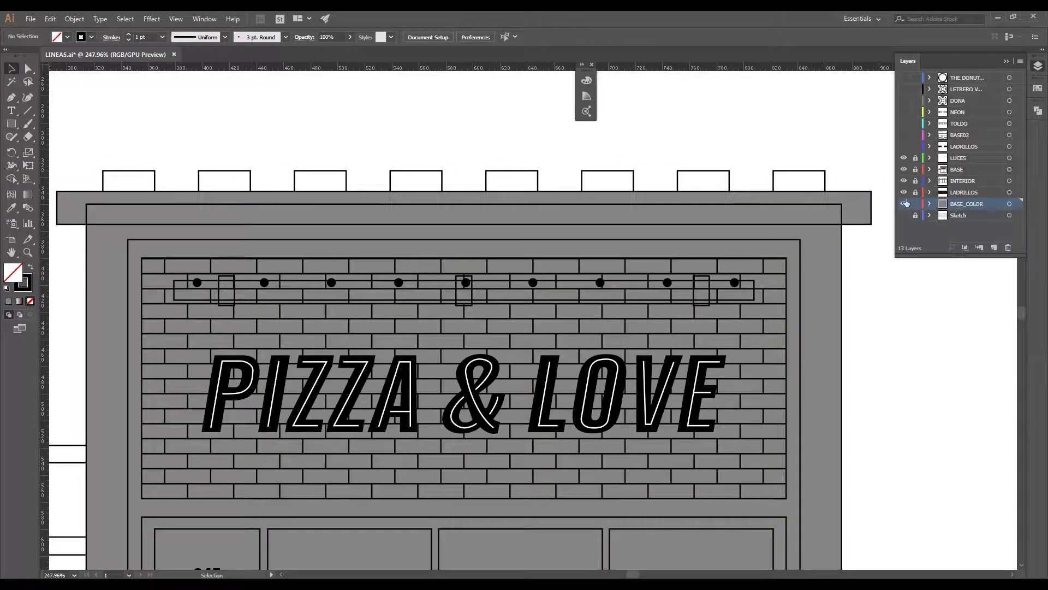
key(ctrl+a)
key(shift+x)
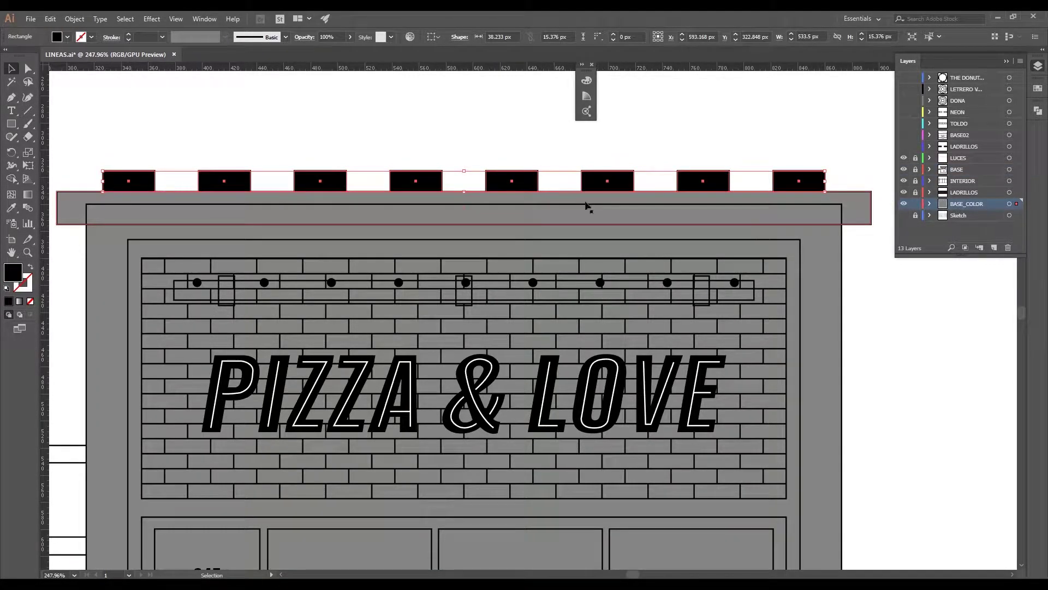
key(i)
click(575, 206)
key(ctrl+shift+a)
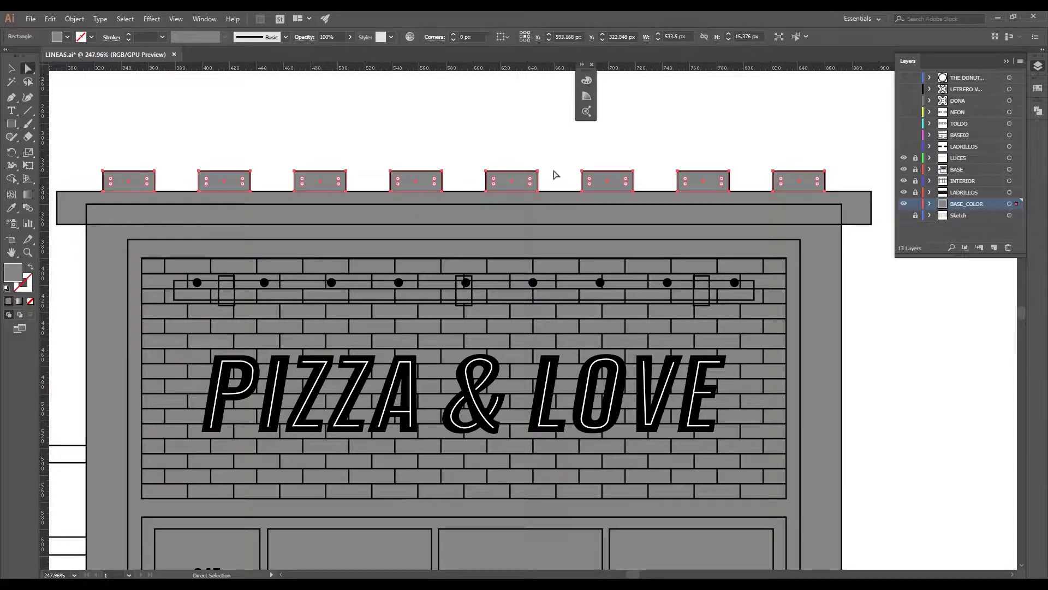
drag(529, 174, 427, 192)
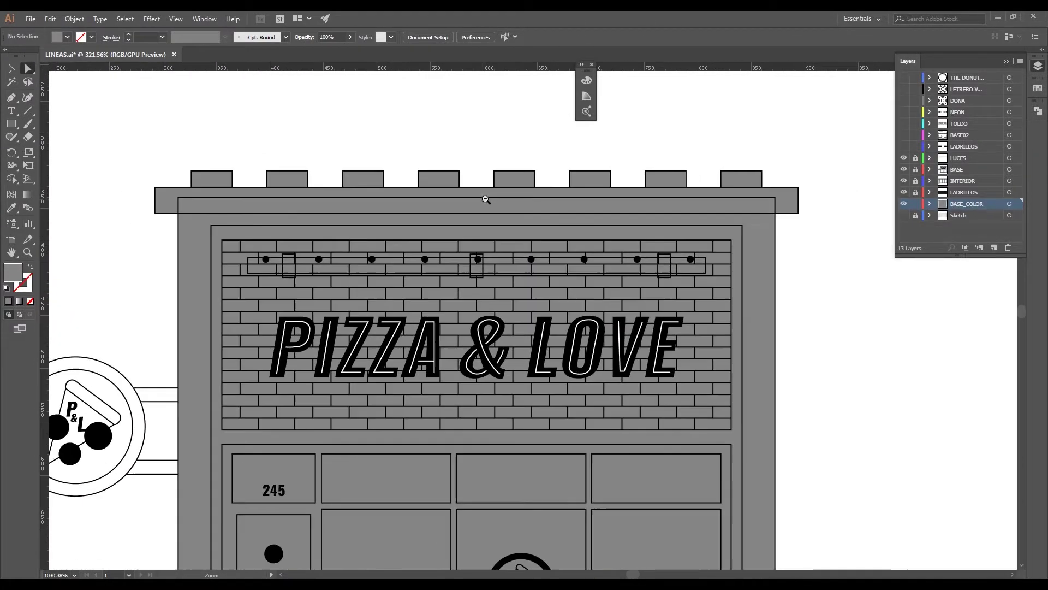
mouse_move(426, 192)
mouse_down()
mouse_move(375, 291)
mouse_move(480, 287)
mouse_up()
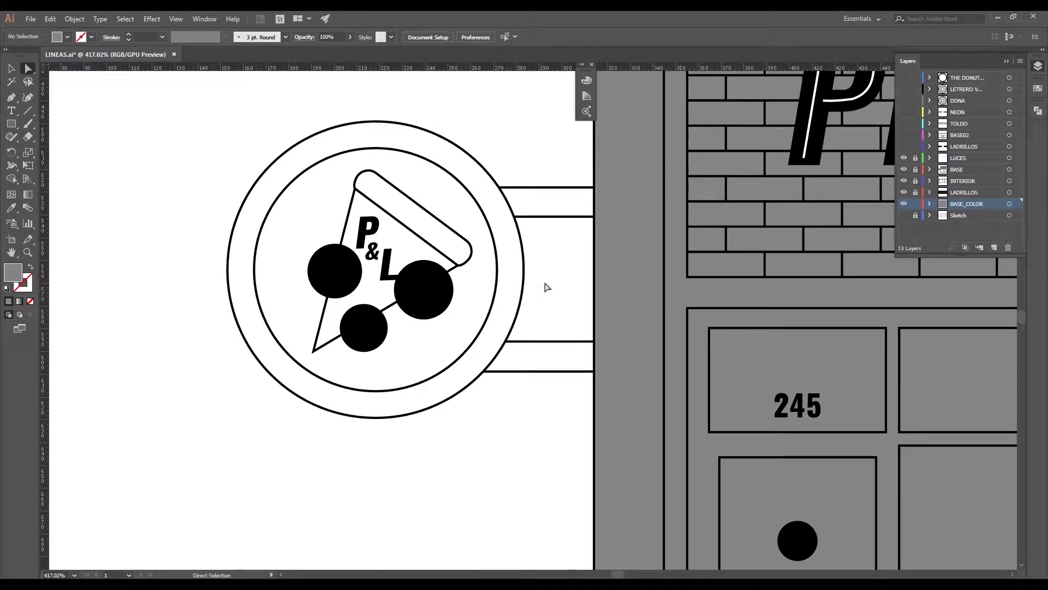
Step: Copy the round sign shapes from BASE and paste them in place on BASE_COLOR
key(v)
mouse_move(565, 230)
mouse_down()
mouse_move(491, 304)
mouse_move(508, 306)
mouse_up()
click(916, 170)
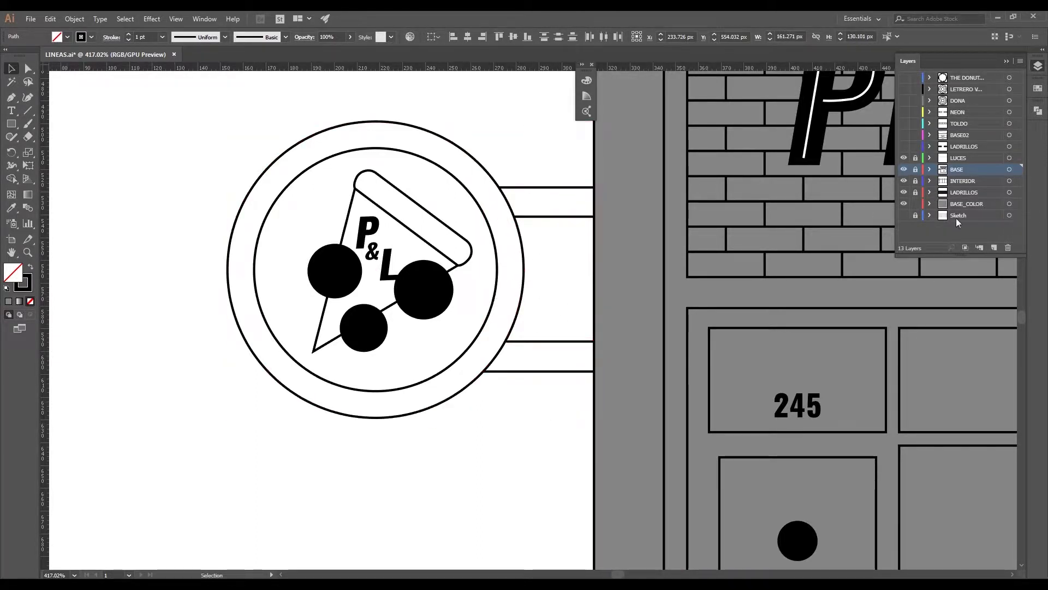
click(967, 204)
key(ctrl+a)
key(shift+x)
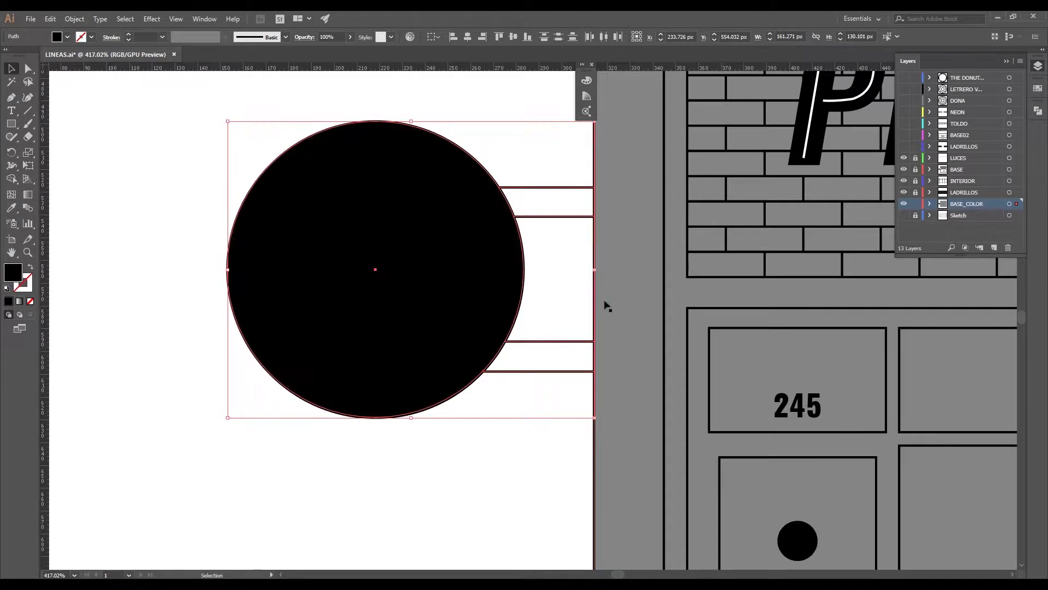
key(ctrl+z)
Step: Group the two bars joining the sign and give them the grey fill
drag(561, 304, 566, 377)
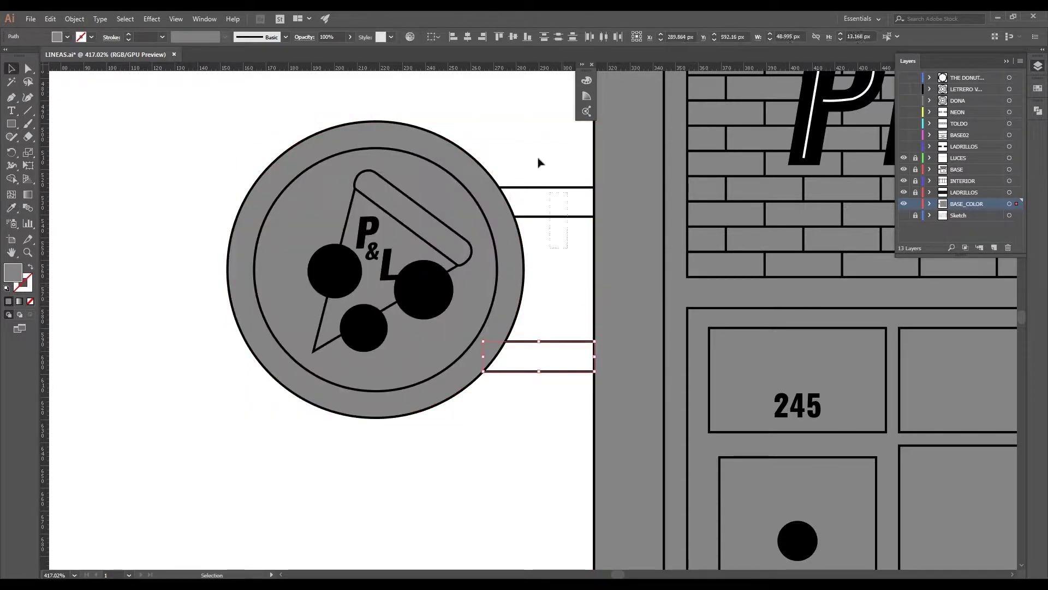
drag(538, 162, 568, 381)
key(ctrl+g)
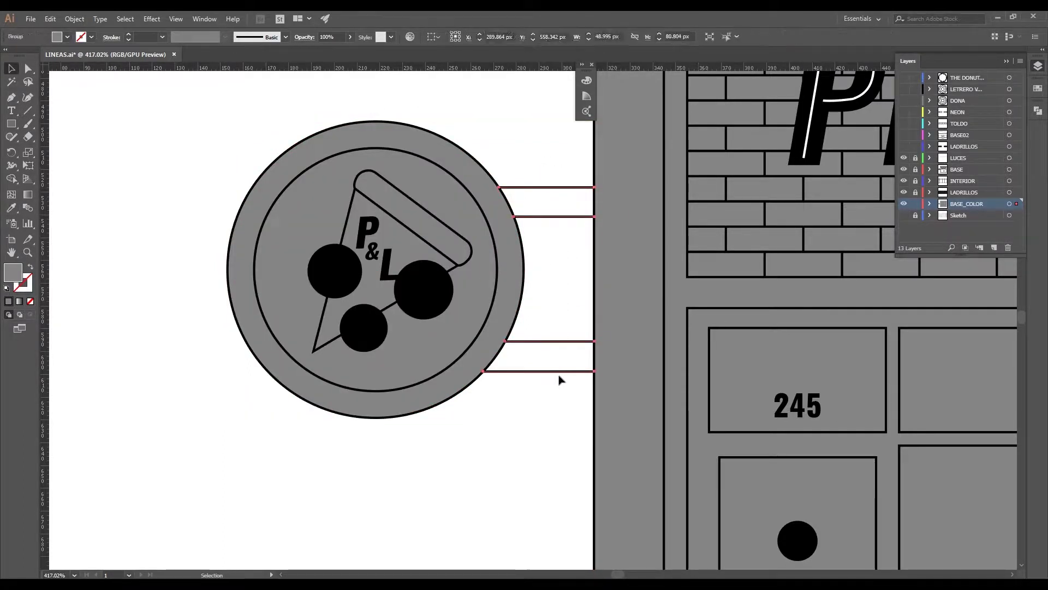
double_click(560, 376)
key(a)
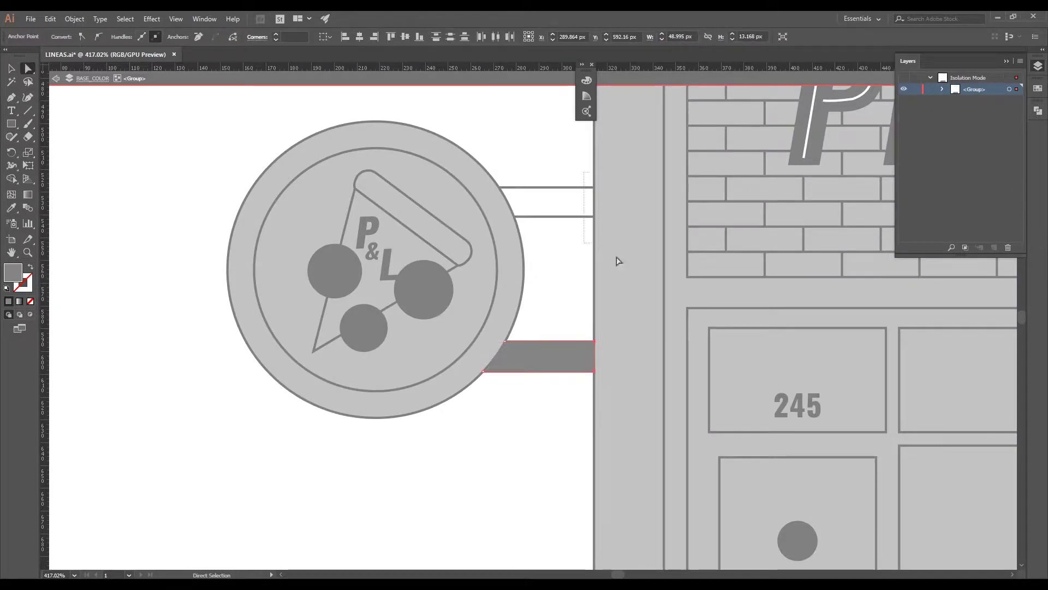
drag(481, 162, 547, 260)
key(z)
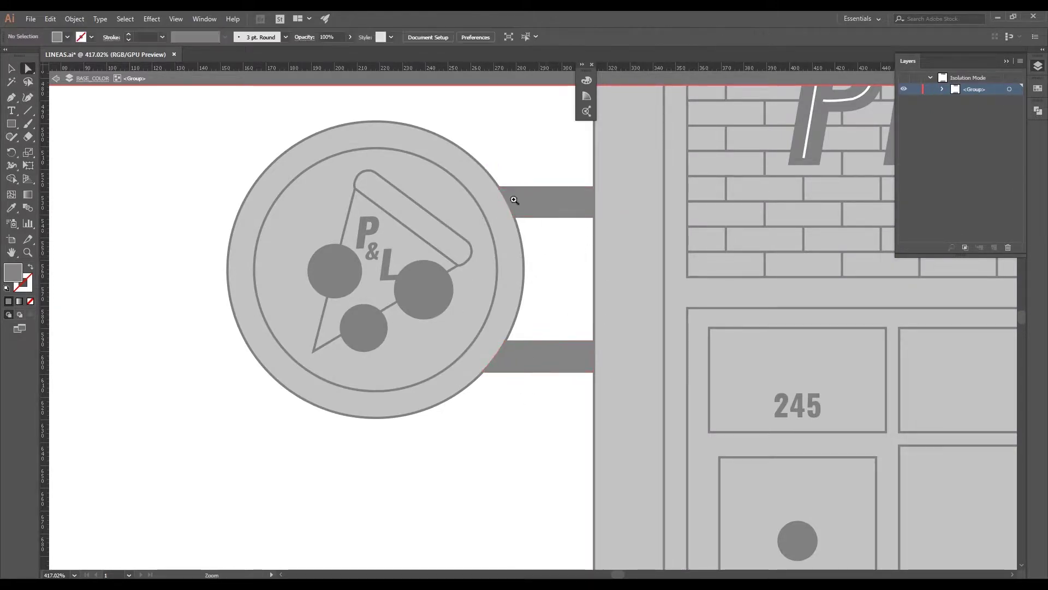
drag(514, 200, 718, 280)
Step: Reshape the upper bar's end so it meets the circle
key(Escape)
mouse_move(691, 348)
mouse_down()
mouse_move(624, 334)
mouse_move(479, 369)
mouse_move(496, 381)
mouse_up()
double_click(474, 378)
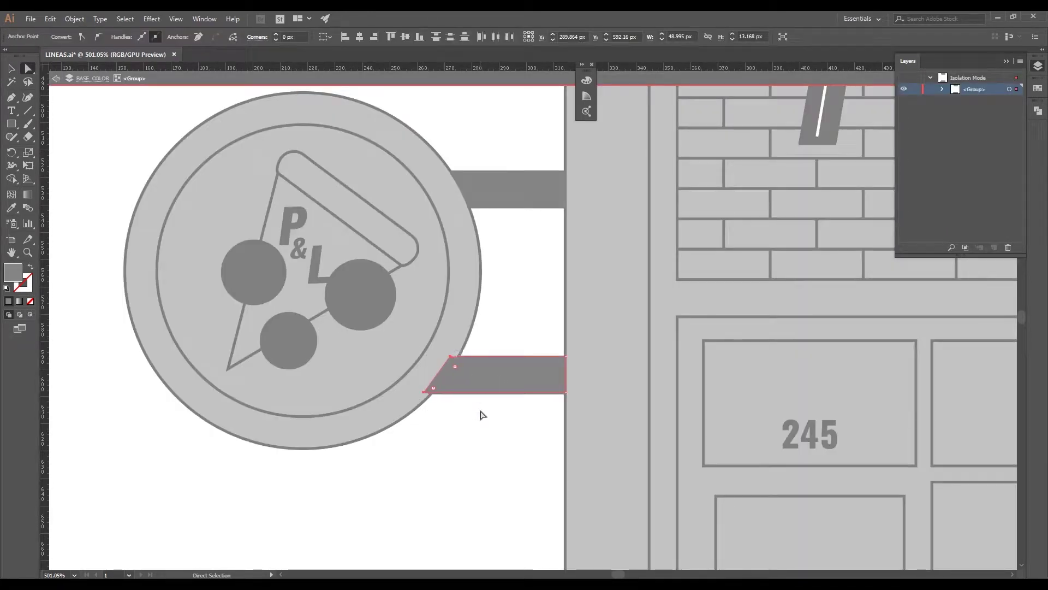
click(485, 187)
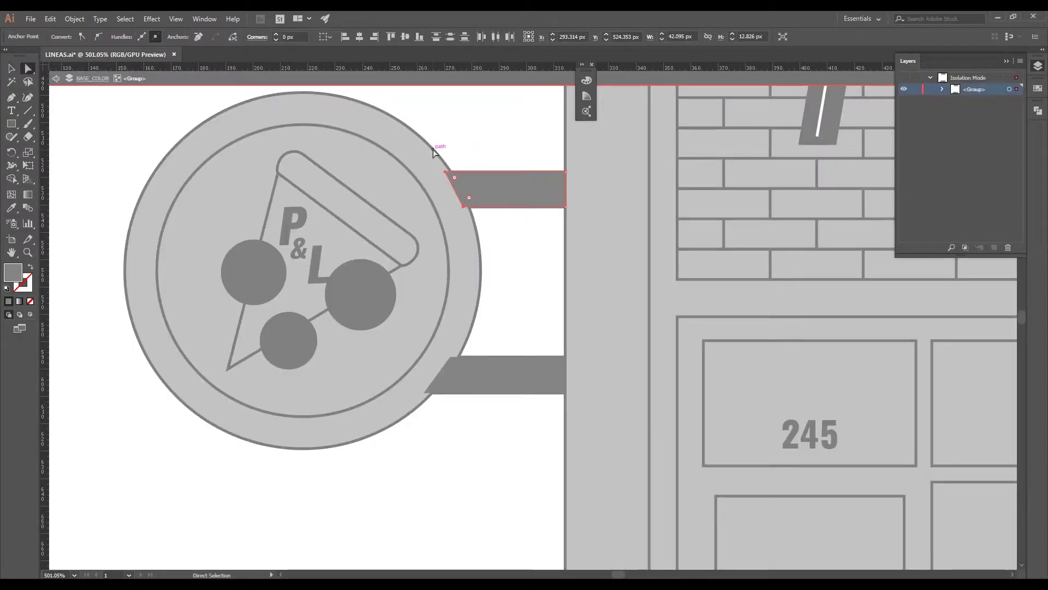
click(498, 149)
key(Escape)
scroll(606, 251, down, 3)
Step: Rename the grey fill layer from BASE_COLOR to BASE_LOCAL
scroll(607, 250, down, 2)
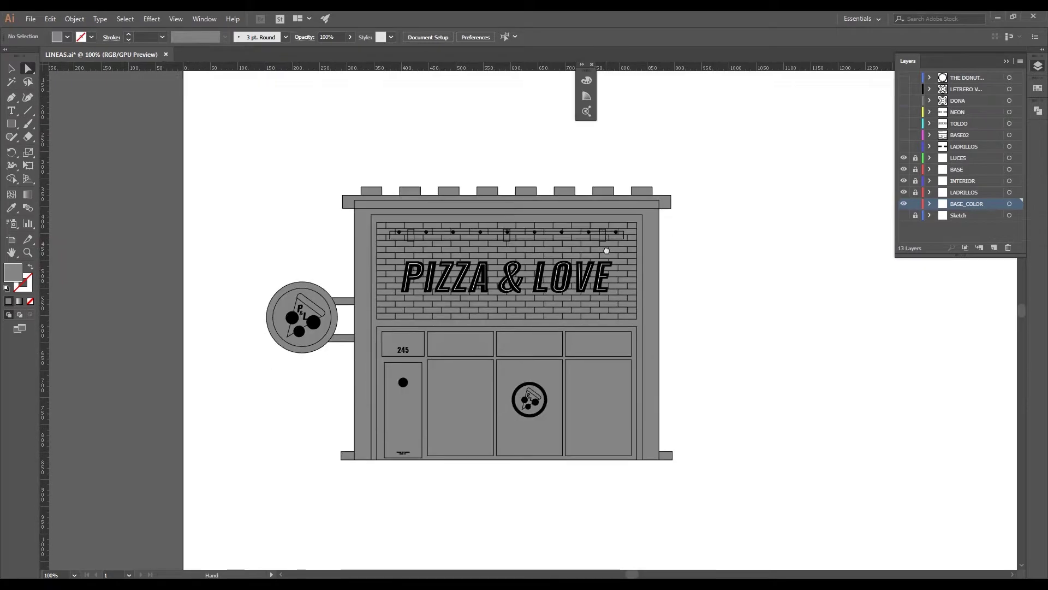
scroll(607, 250, down, 1)
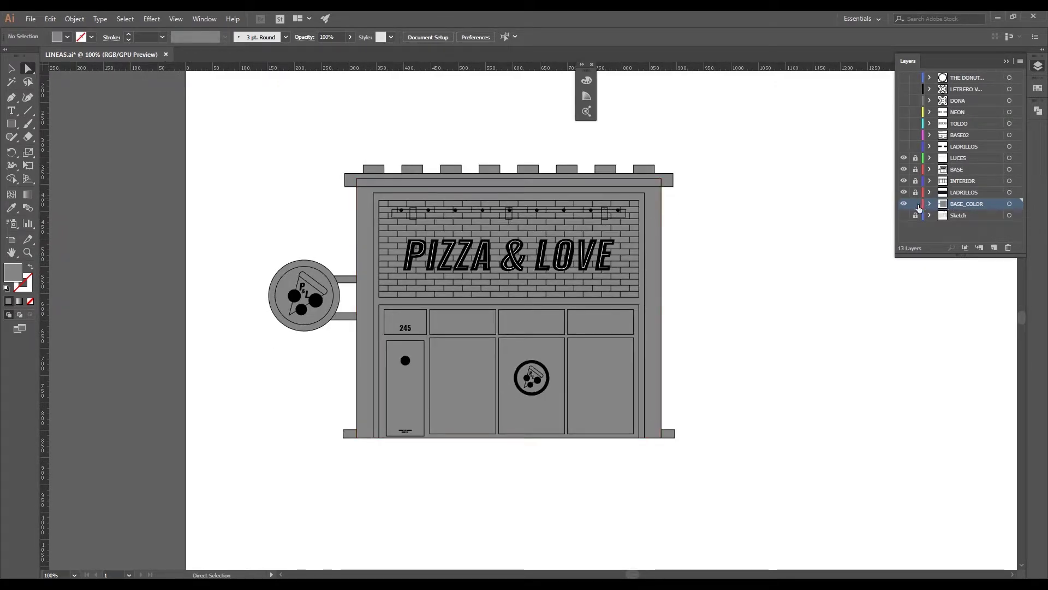
double_click(969, 204)
text(L)
key(Return)
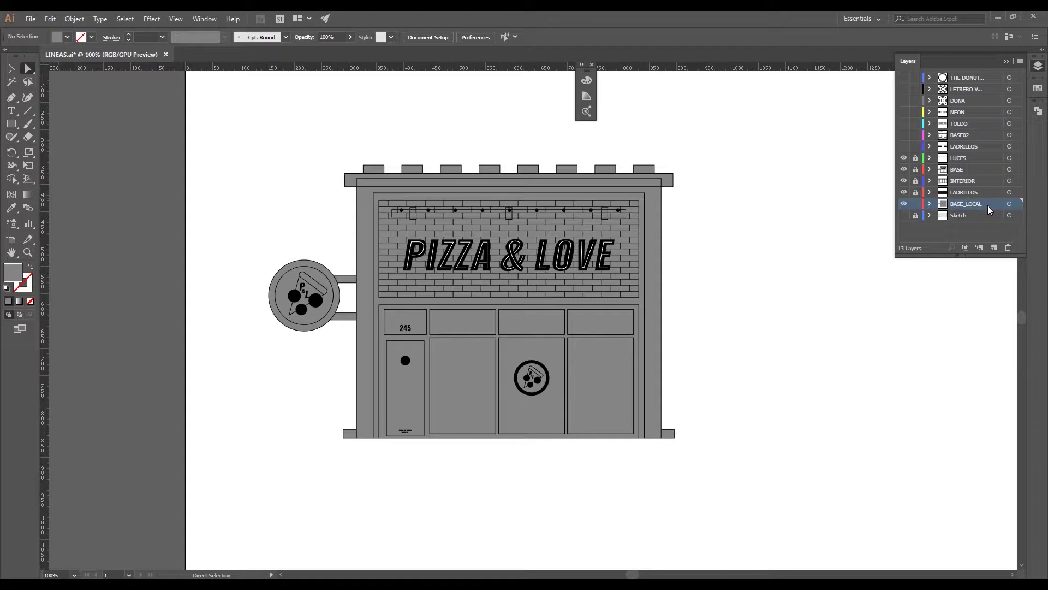
Step: Lock BASE_LOCAL and add a new windows-and-door layer named BASE_VENTANA above it
click(916, 203)
click(994, 249)
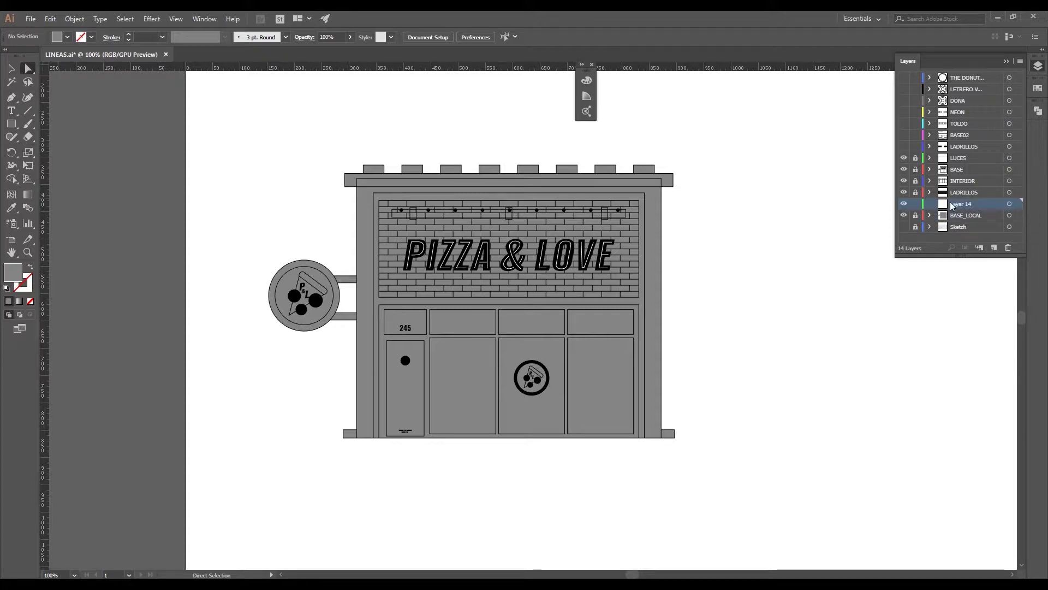
double_click(953, 204)
text(BAS)
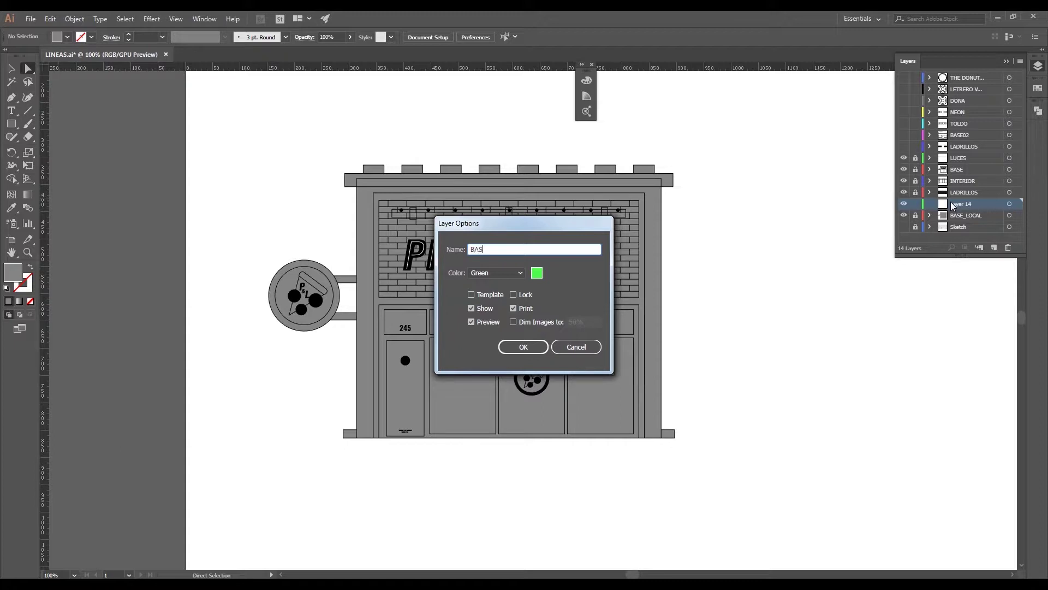
text(E )
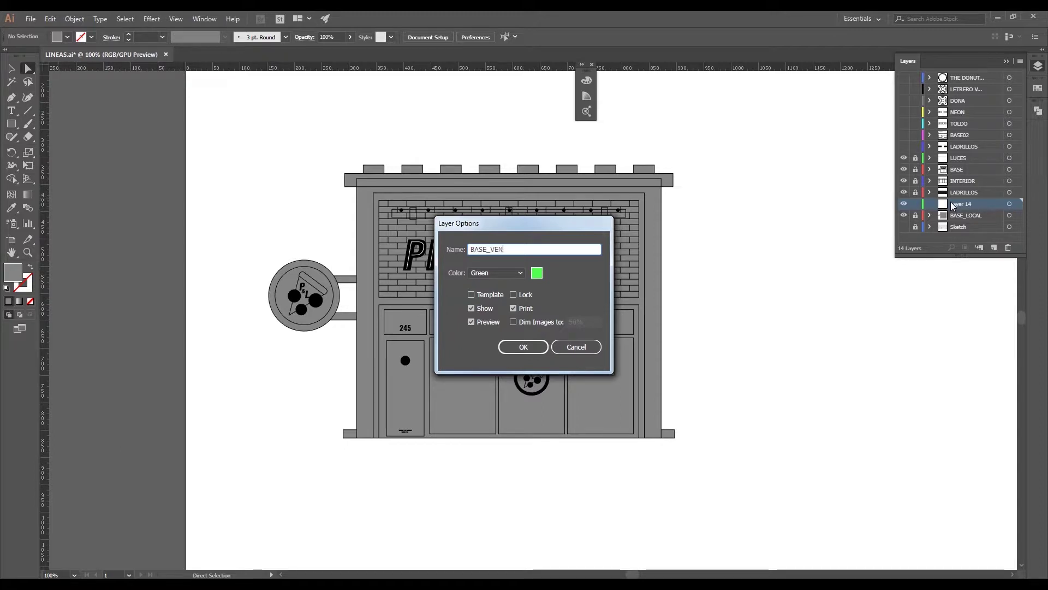
text(NA Y PUERTA)
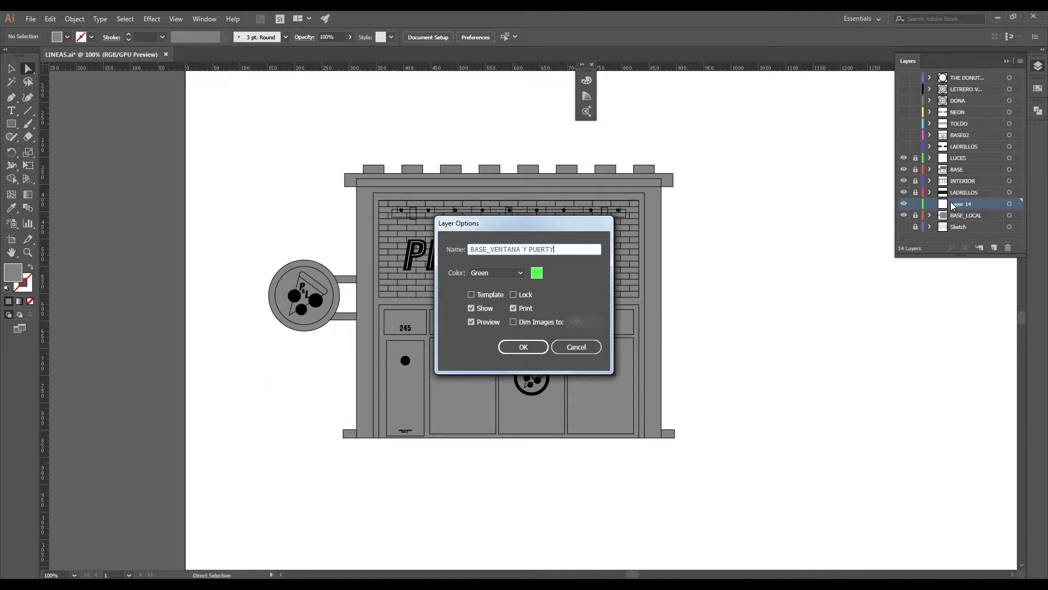
key(Return)
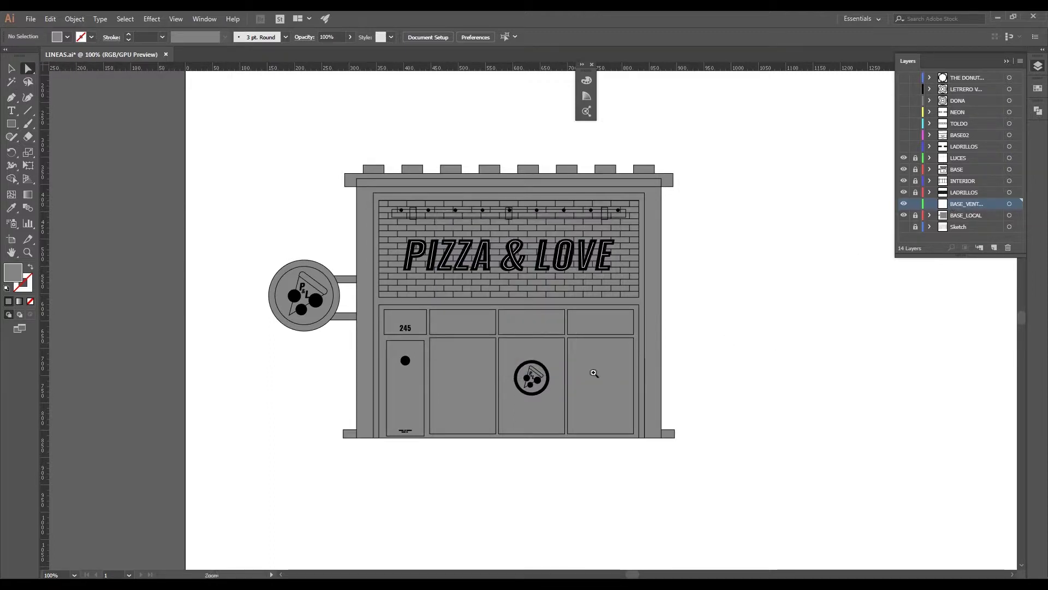
drag(594, 373, 569, 329)
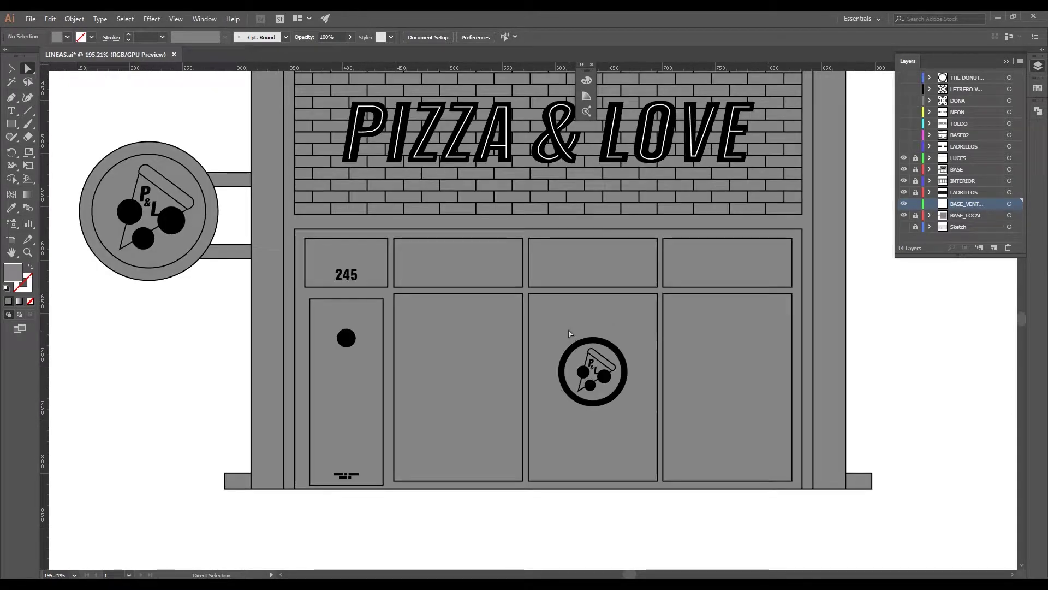
key(m)
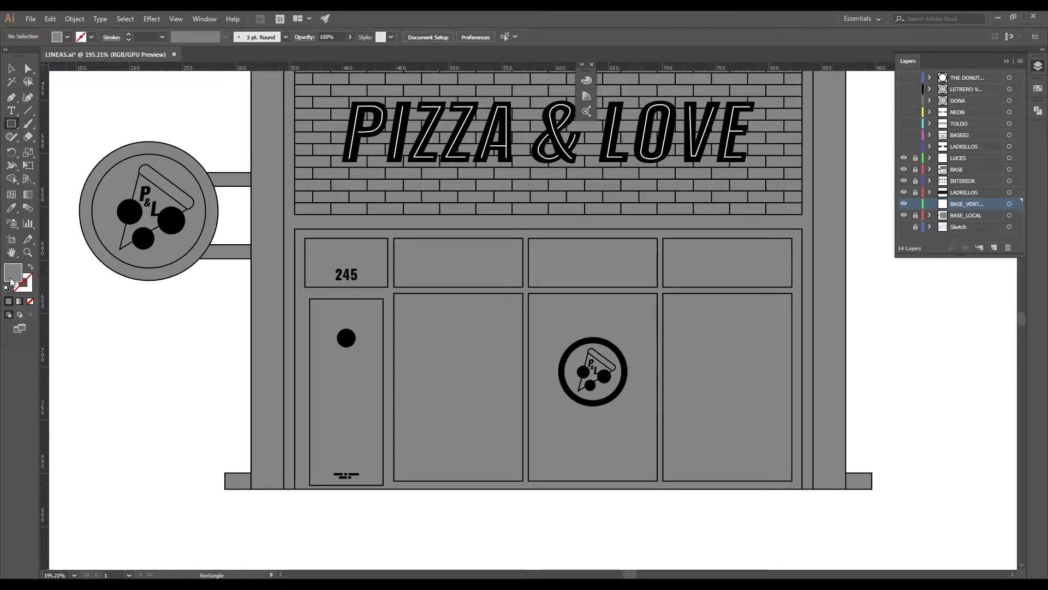
Step: Set a lighter grey fill, cover the 245 panel, and copy it into the next upper panel
double_click(11, 279)
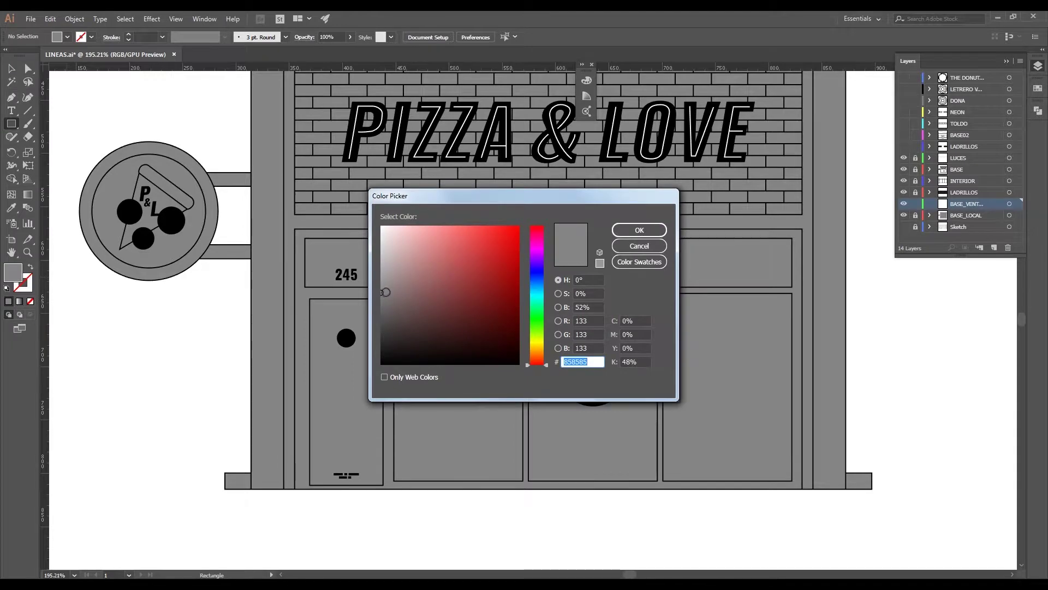
click(634, 231)
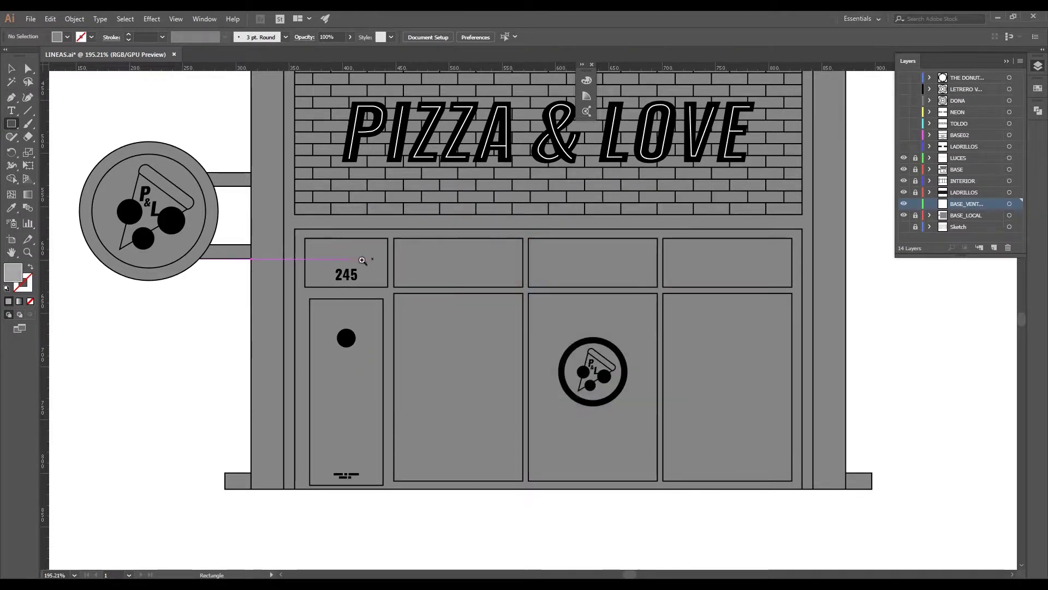
drag(362, 261, 428, 277)
drag(279, 214, 438, 308)
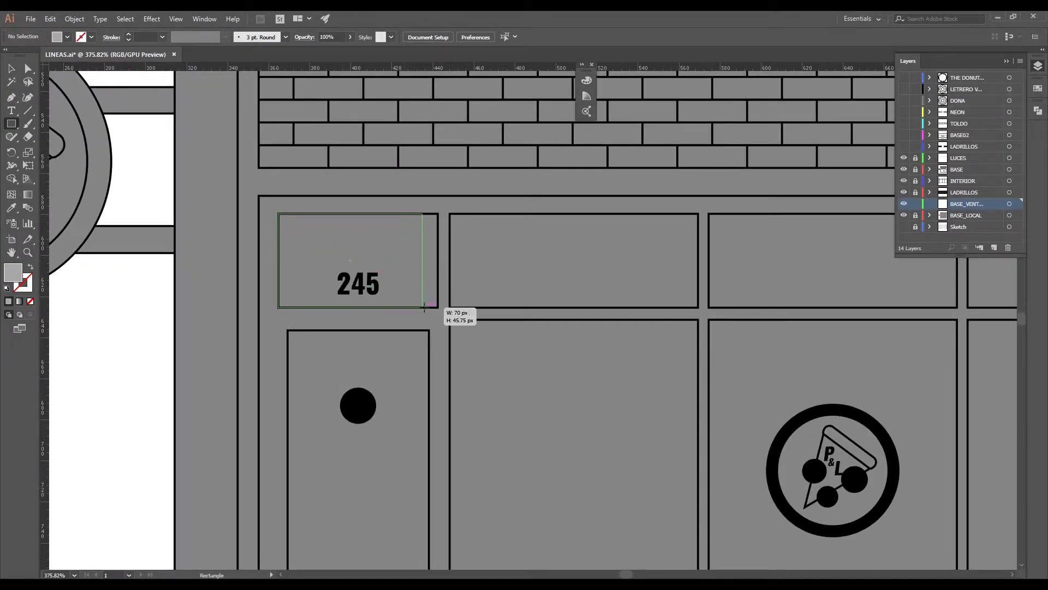
key(v)
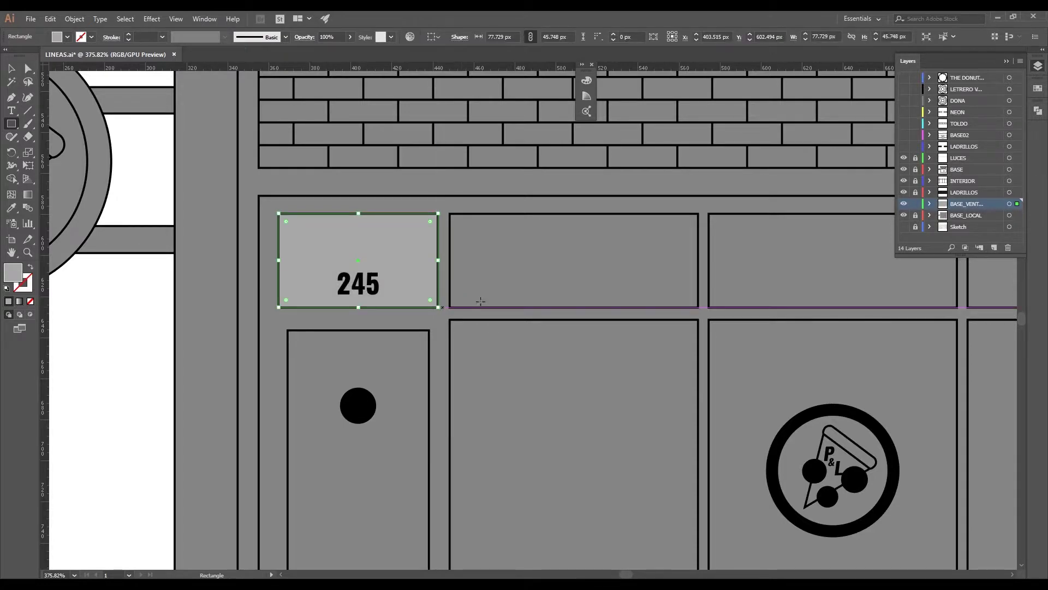
mouse_move(403, 288)
mouse_down()
mouse_move(569, 284)
mouse_move(699, 260)
mouse_up()
Step: Copy the grey rectangle into the third and fourth upper panels
scroll(573, 267, right, 3)
key(ctrl+minus)
key(ctrl+minus)
scroll(540, 345, right, 3)
scroll(541, 345, down, 1)
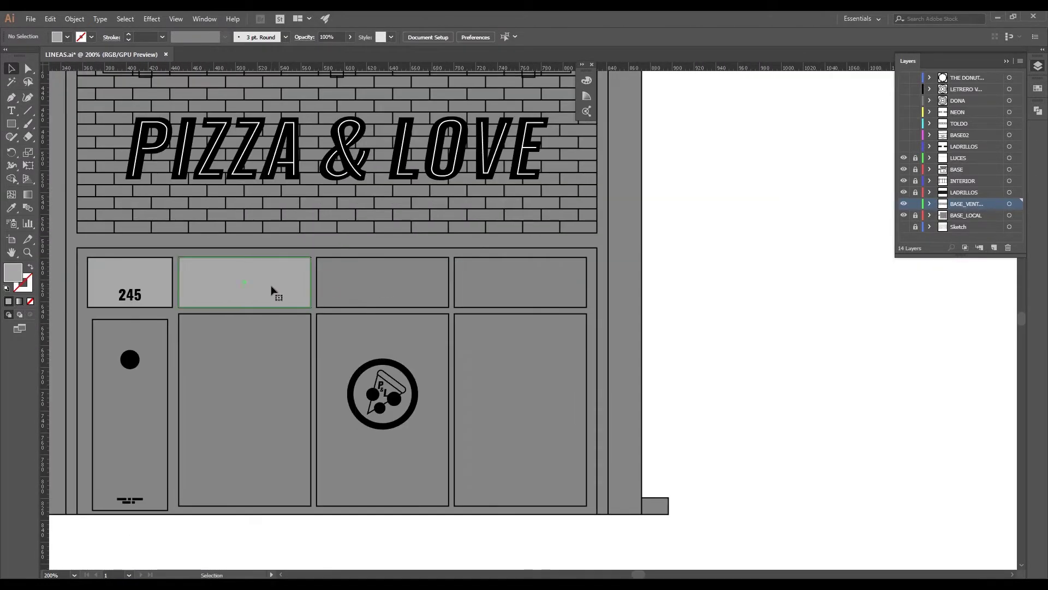
drag(274, 293, 541, 274)
click(759, 304)
Step: Stretch a copy to fill the fourth lower pane, then copy it into the third and second panes
scroll(616, 210, down, 3)
drag(616, 211, 587, 406)
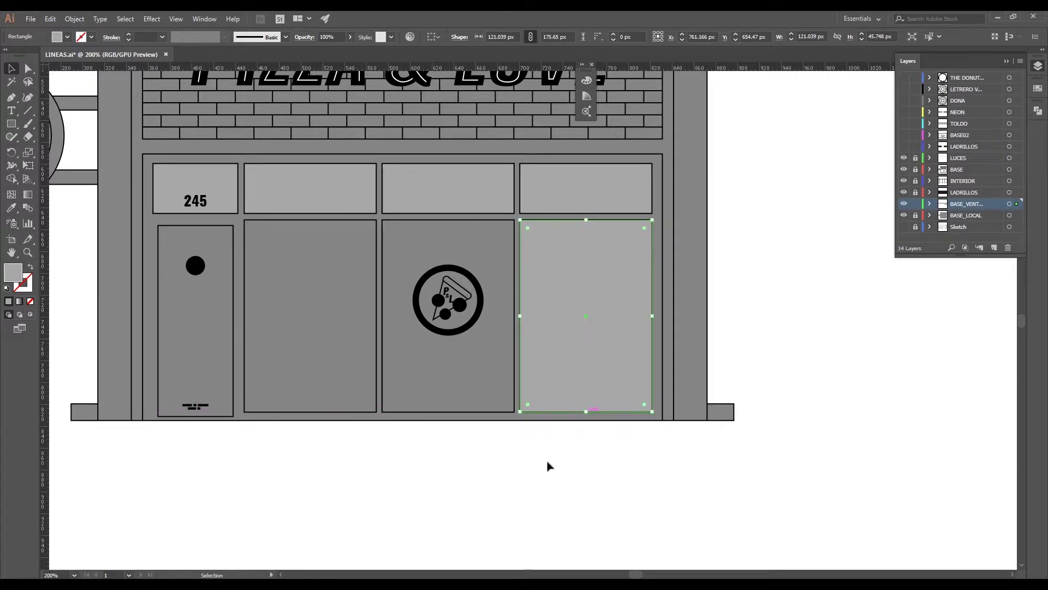
drag(581, 370, 444, 370)
scroll(398, 421, left, 3)
drag(643, 374, 512, 363)
scroll(372, 327, up, 4)
key(a)
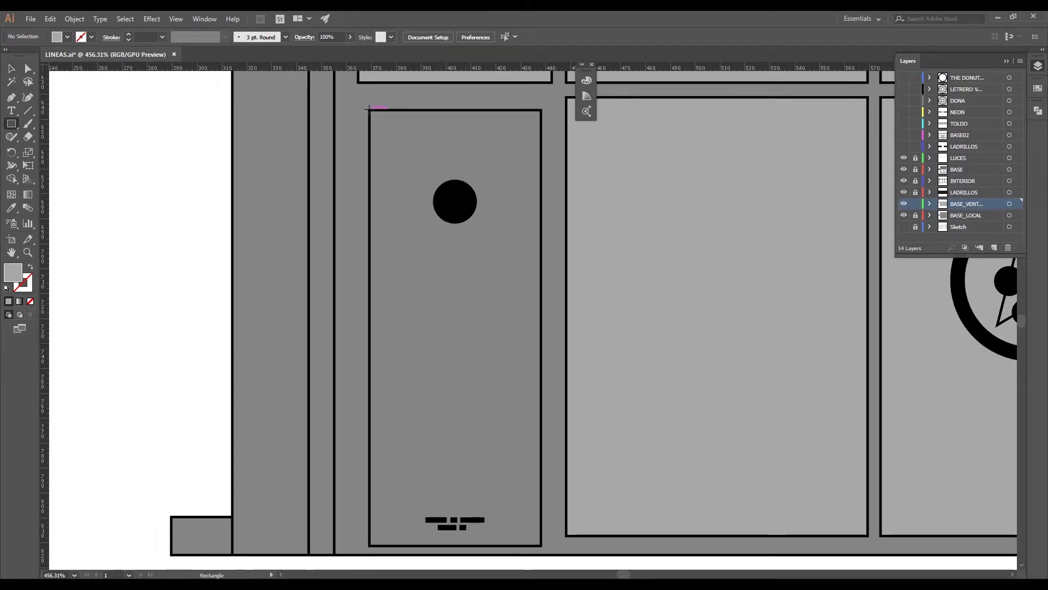
click(491, 437)
scroll(597, 313, down, 3)
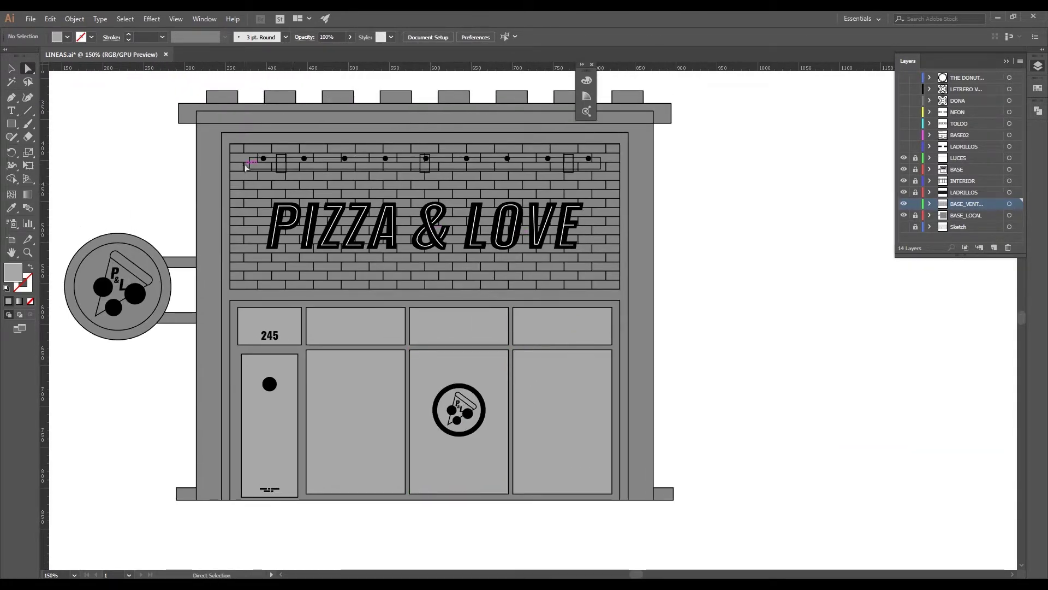
drag(246, 167, 261, 169)
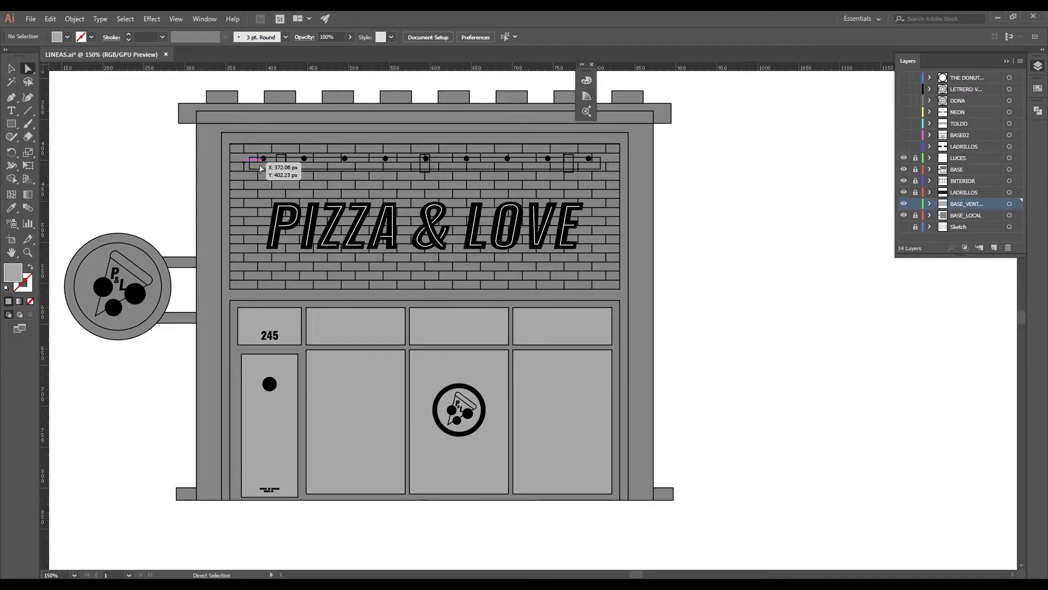
Step: Lock the windows-and-door layer and add a new BASE_DETALLES layer above it
click(916, 204)
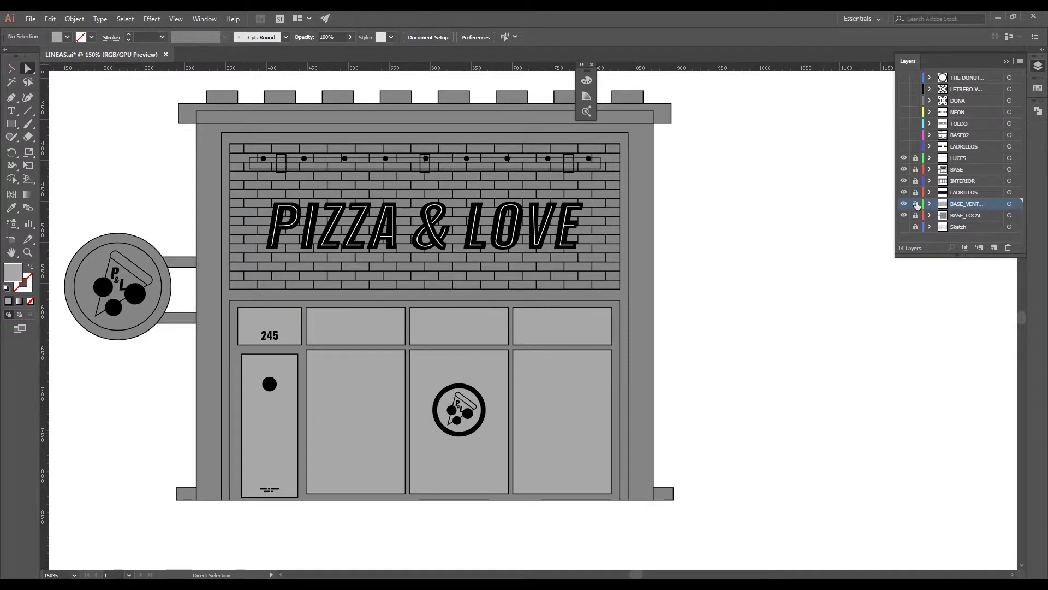
click(994, 248)
double_click(963, 203)
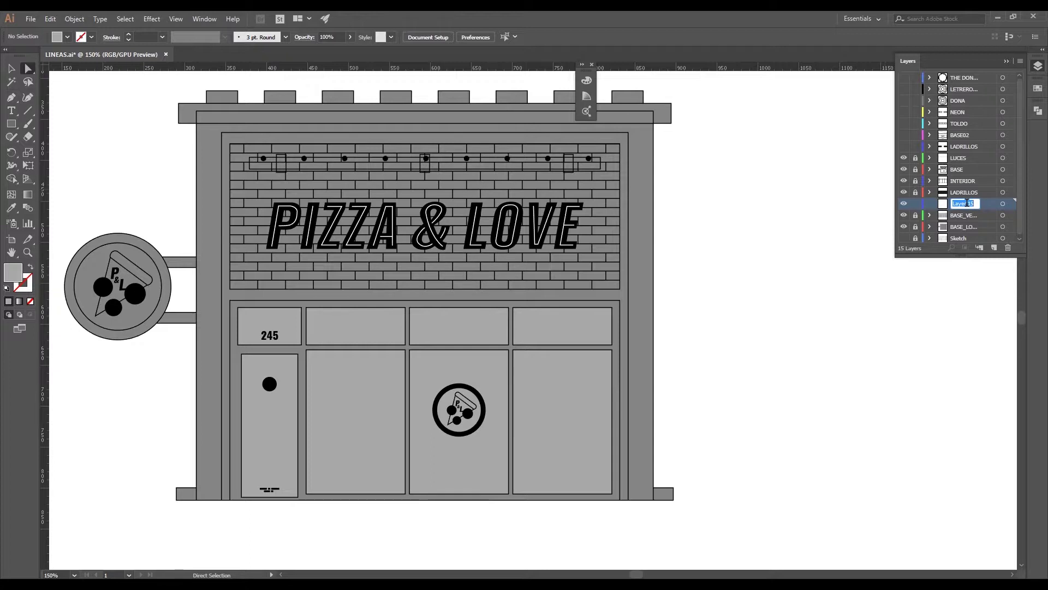
text(ES)
key(Return)
Step: Correct a wrong letter in the BASE_DETALLES layer name
double_click(955, 204)
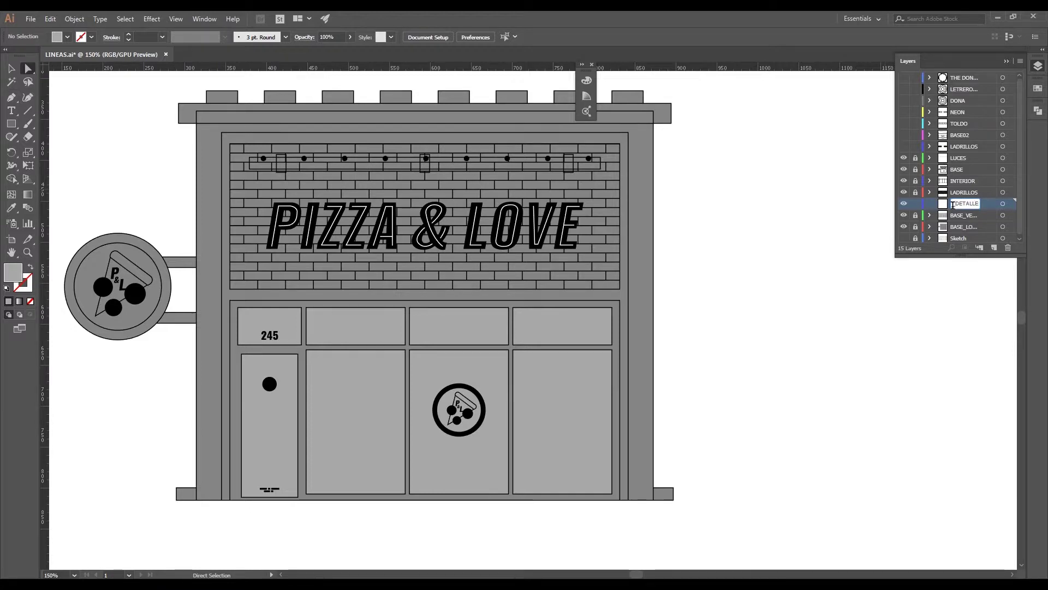
key(BackSpace)
text(E_DE...)
key(Return)
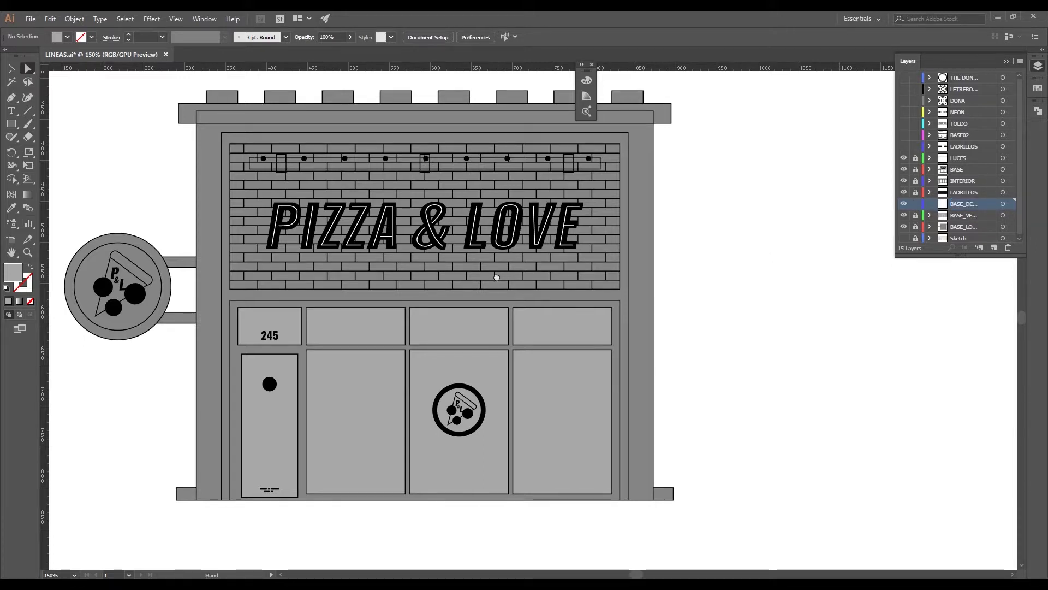
drag(496, 277, 550, 275)
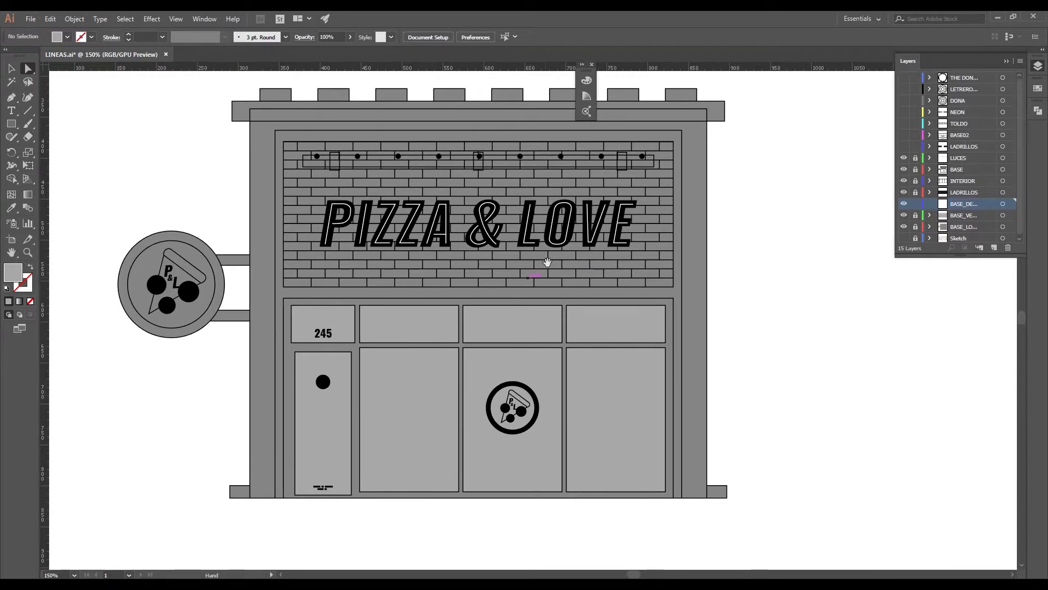
Step: Set the fill to dark gray #707070 and sketch a guide line along the light dots
double_click(15, 273)
drag(386, 290, 388, 303)
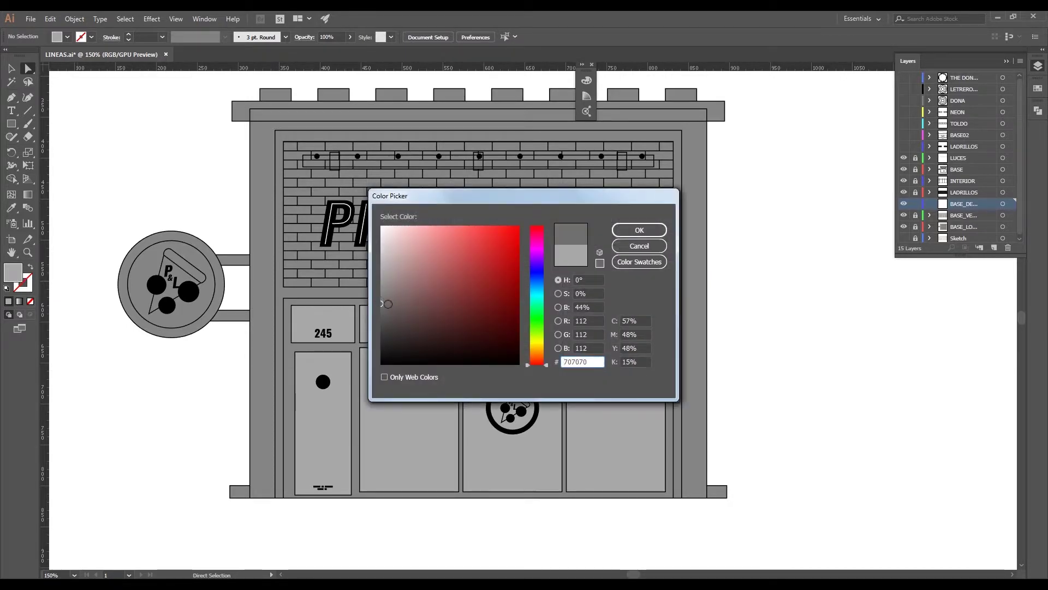
click(639, 230)
key(b)
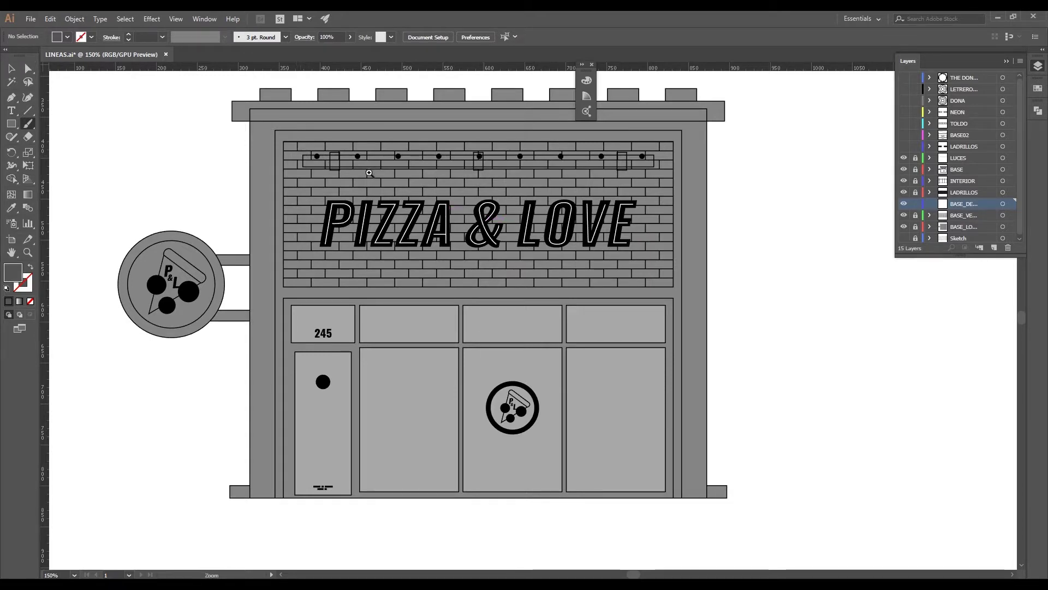
click(369, 173)
drag(523, 201, 315, 195)
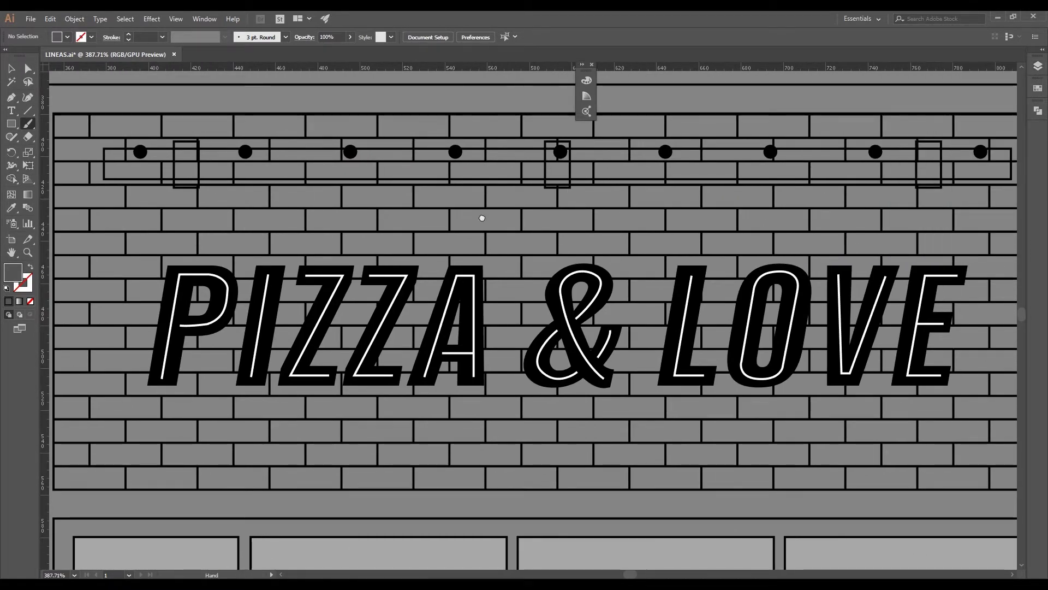
key(ctrl+minus)
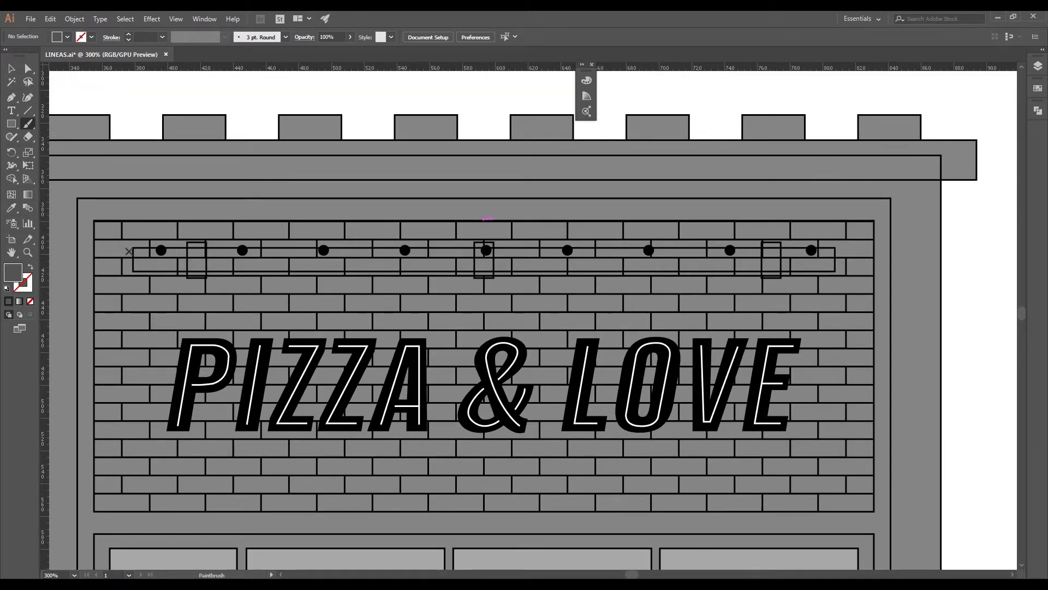
drag(143, 247, 819, 251)
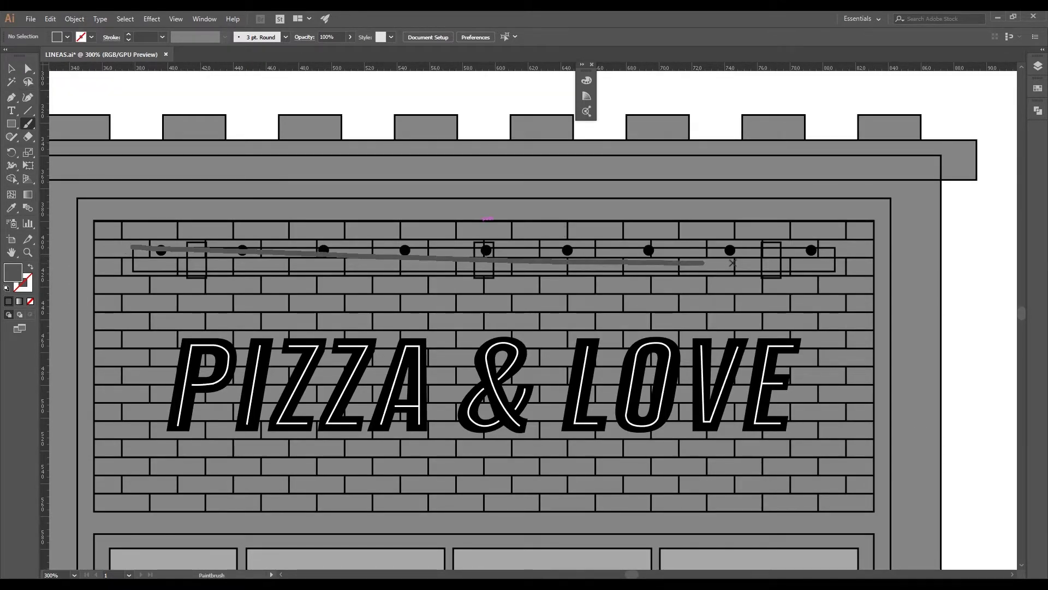
Step: Draw a long dark gray bar across the light dots and a small bracket over the right-hand box
key(m)
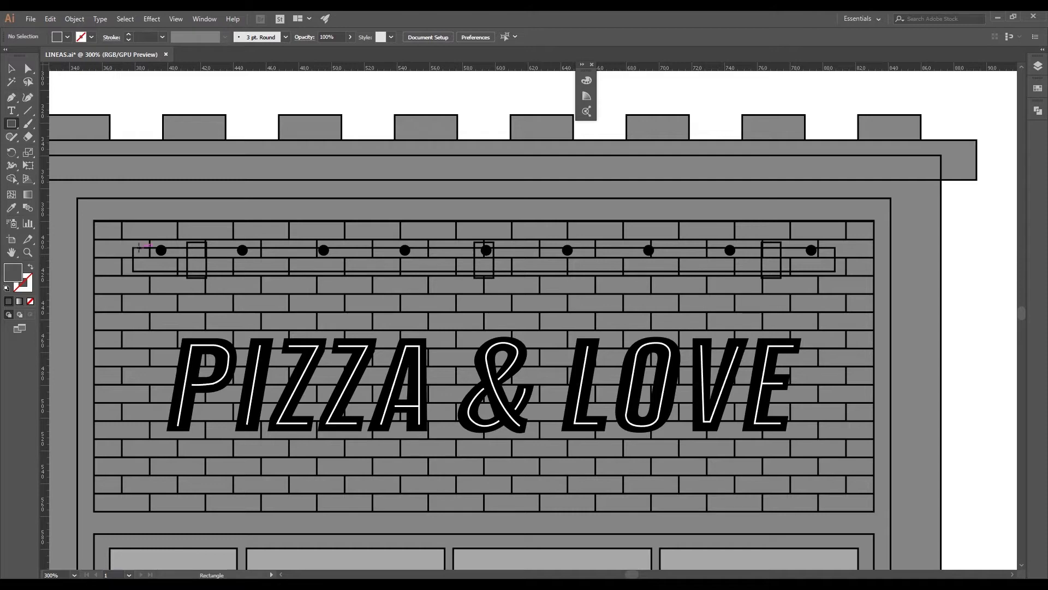
drag(133, 246, 834, 270)
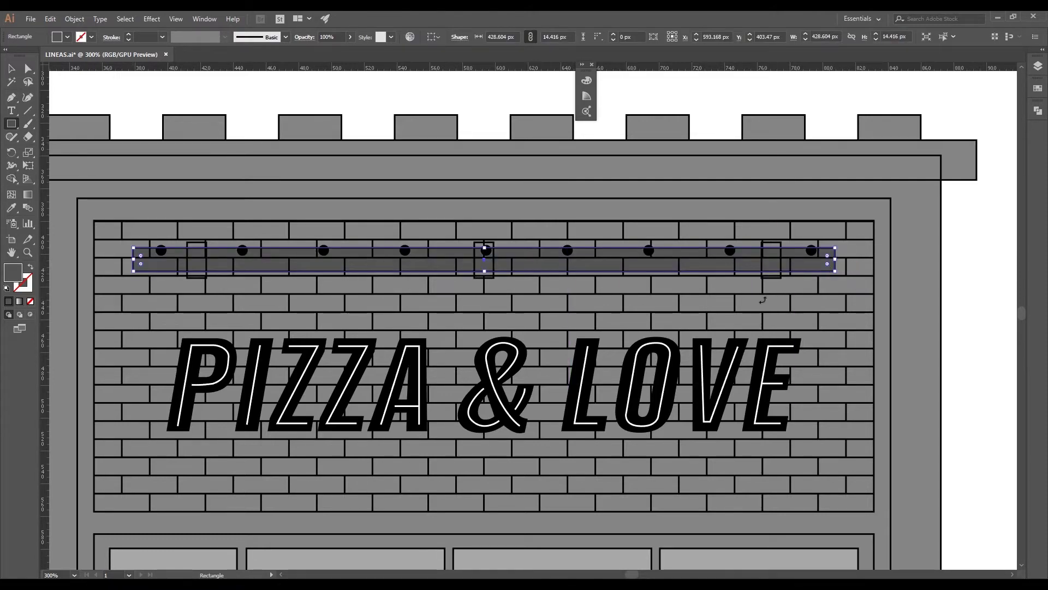
scroll(762, 256, up, 3)
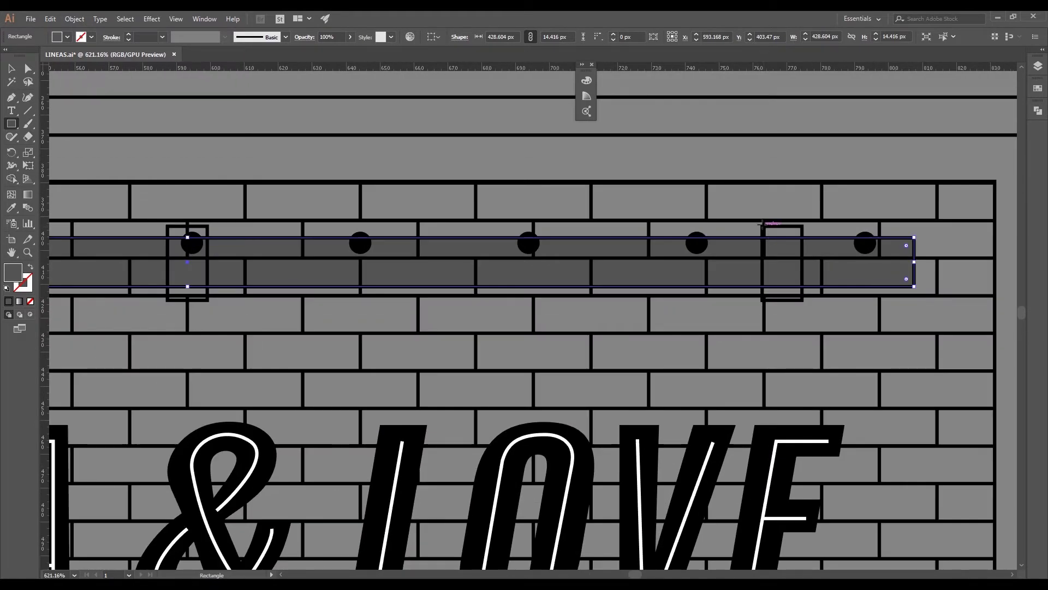
drag(762, 225, 803, 300)
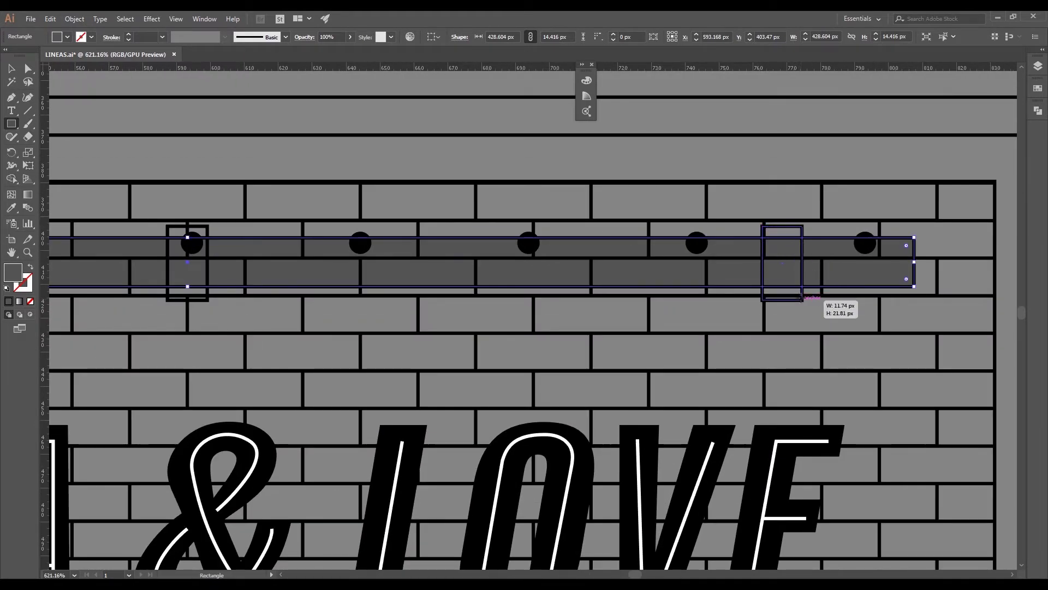
Step: Copy the small bracket over the middle and left-hand boxes along the bar
key(a)
click(754, 309)
mouse_move(753, 309)
mouse_down()
mouse_move(839, 298)
mouse_move(293, 284)
mouse_up()
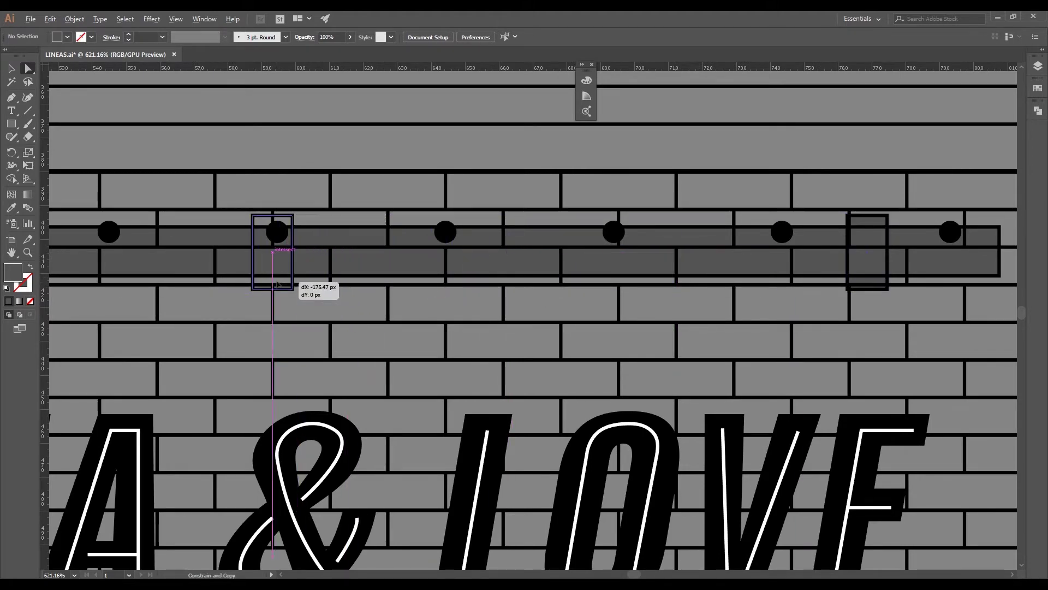
drag(293, 284, 293, 284)
drag(352, 330, 667, 316)
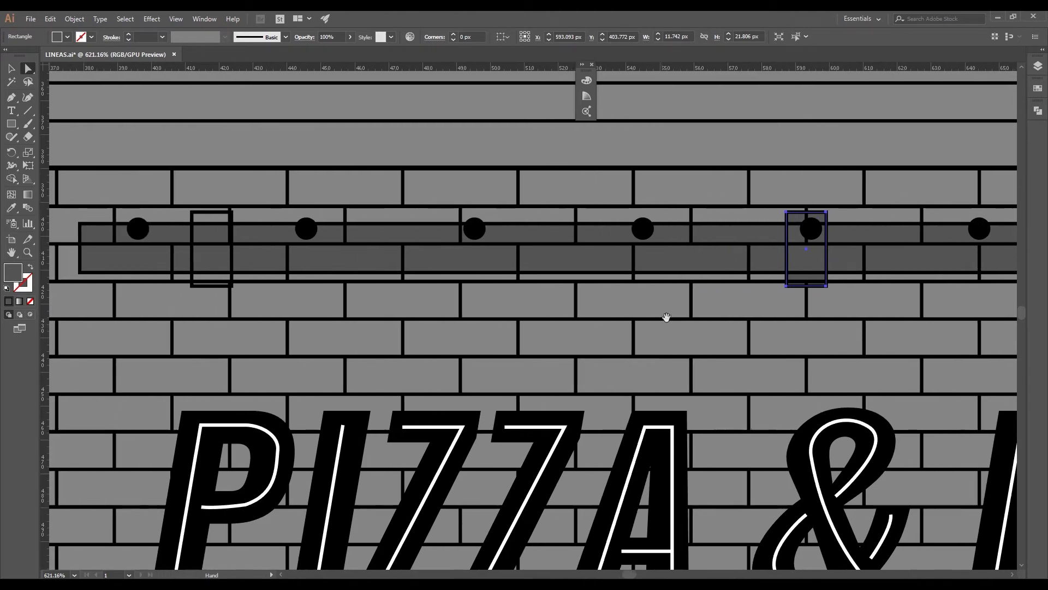
click(764, 326)
drag(822, 281, 228, 281)
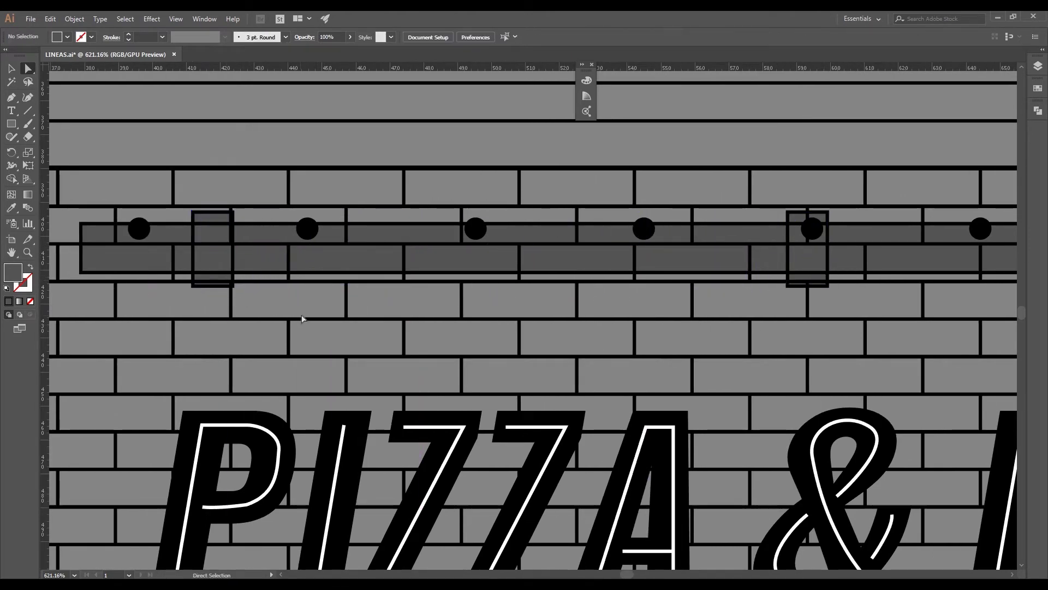
ctrl+alt+click(549, 287)
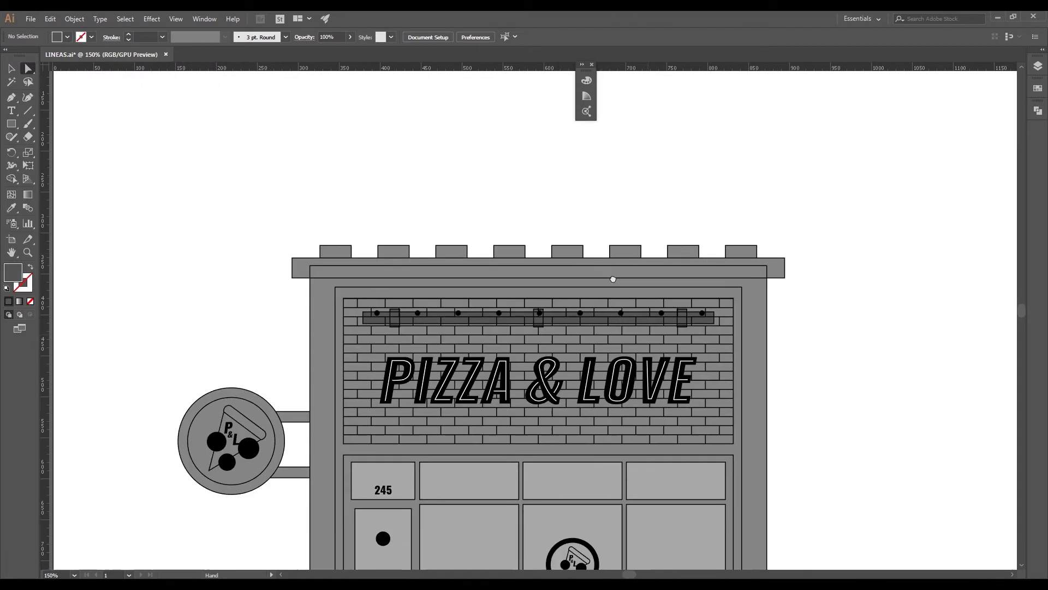
Step: Unlock the BASE layer and zoom in on the light bar
click(1039, 112)
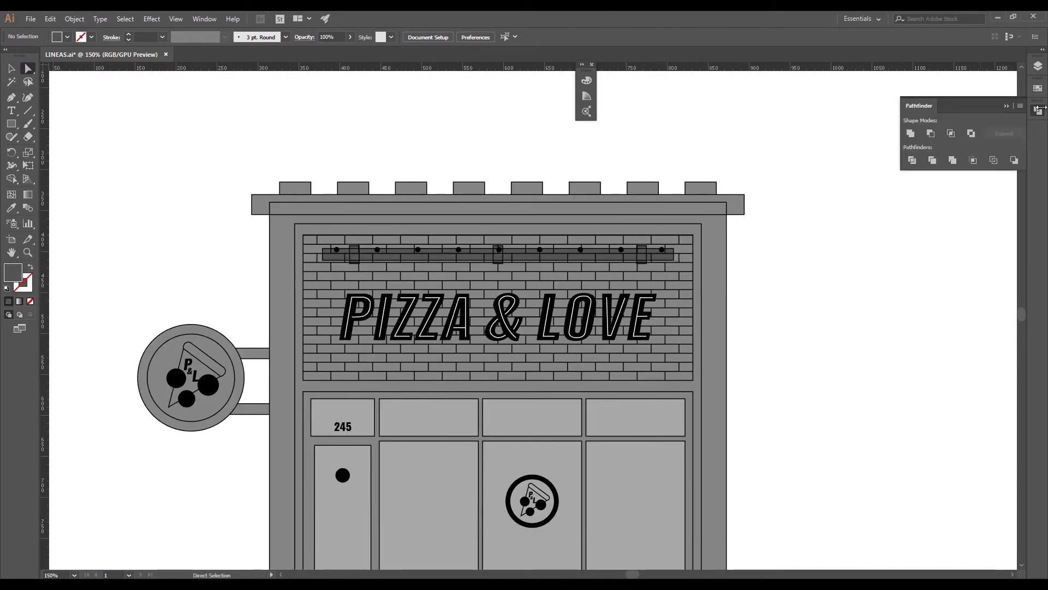
click(1038, 70)
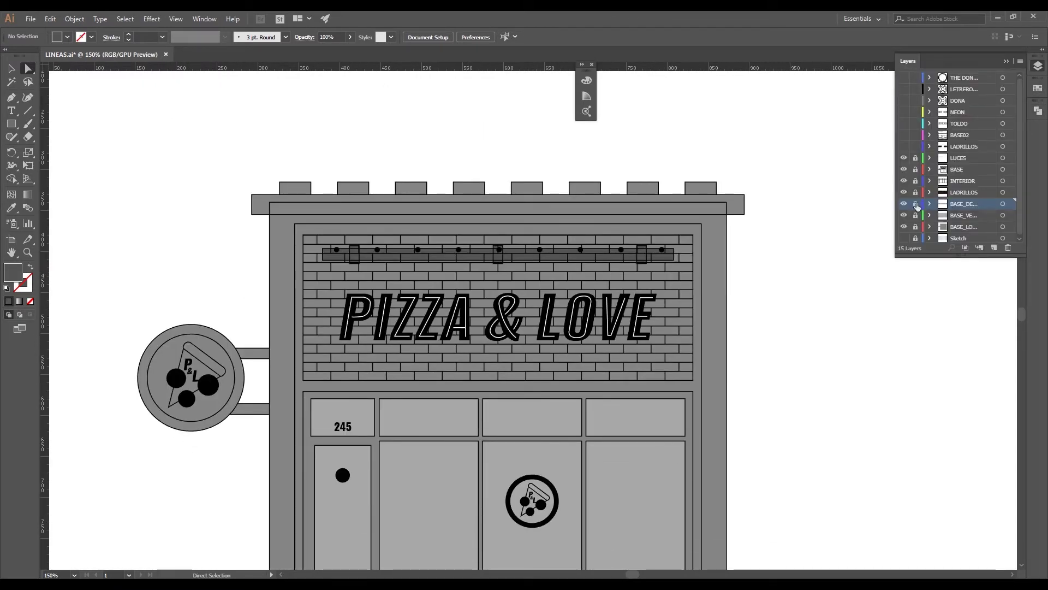
click(916, 169)
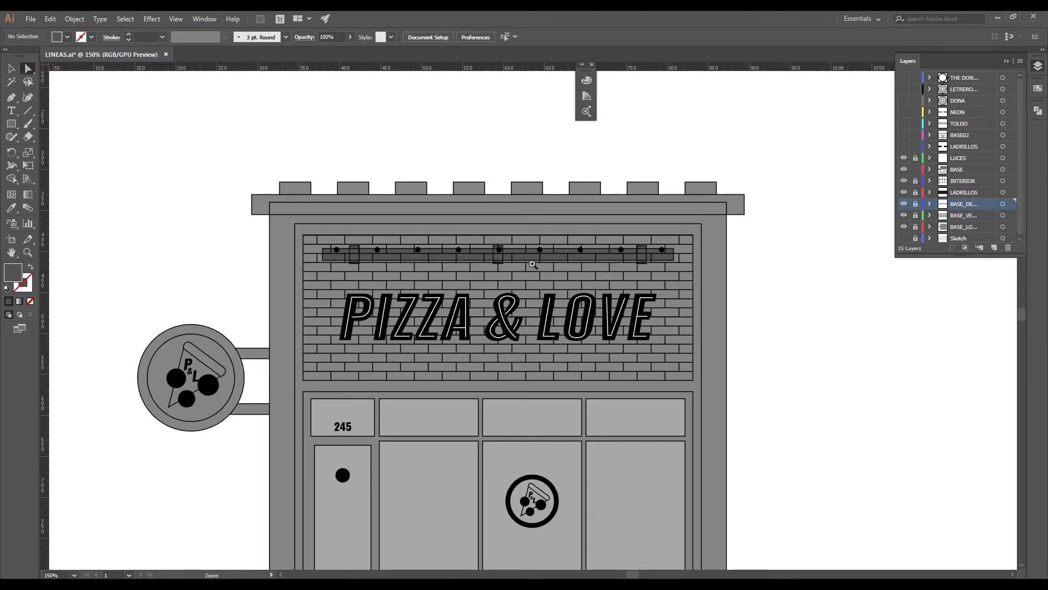
click(533, 264)
Step: Make the long light bar and its small brackets solid black with no outline
click(484, 256)
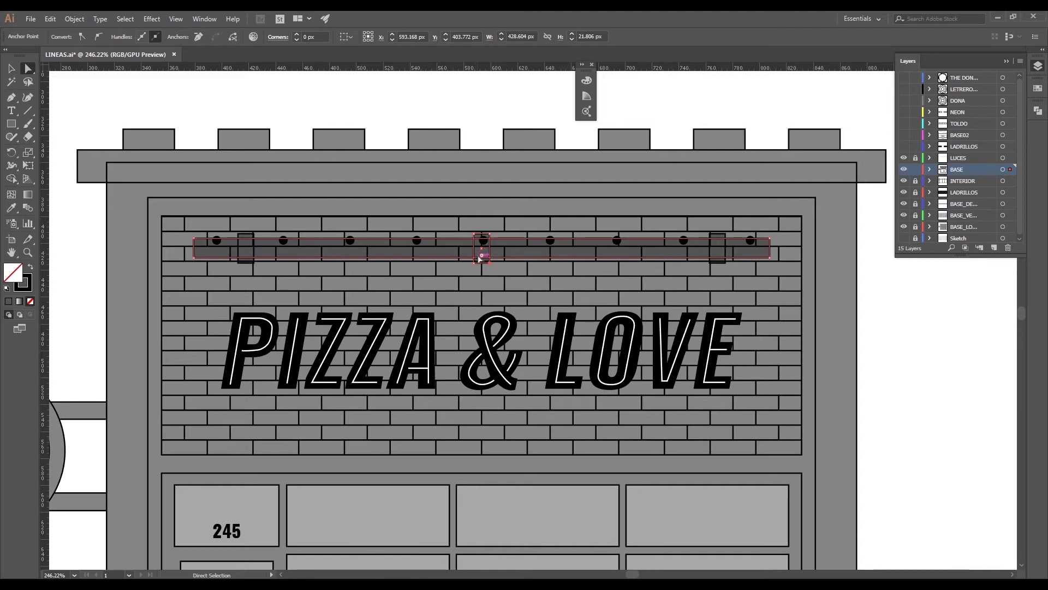
key(shift+x)
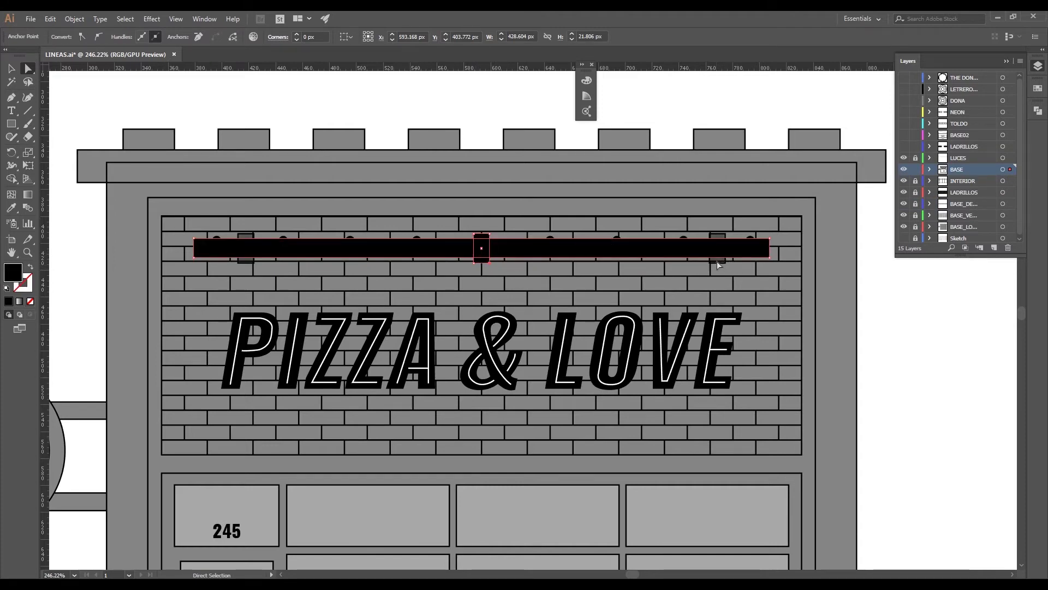
click(717, 263)
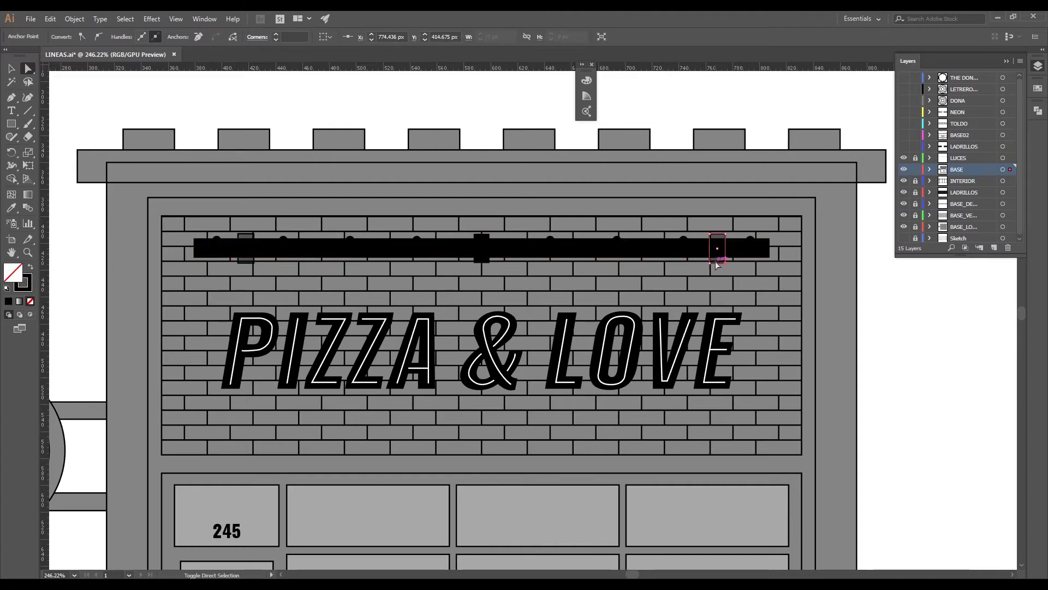
click(246, 262)
key(shift+x)
key(ctrl+shift+a)
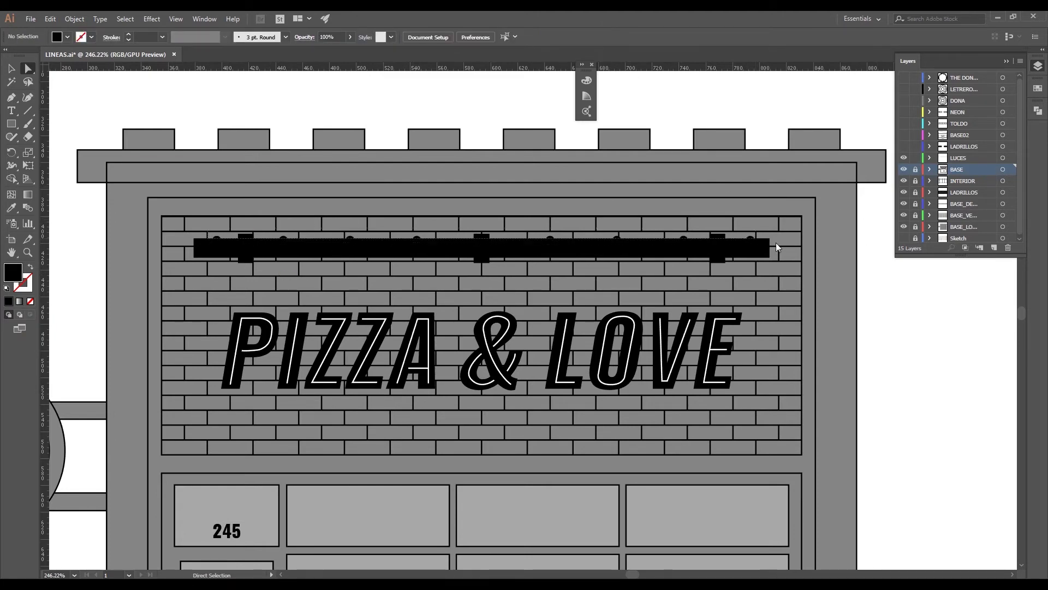
key(ctrl+a)
Step: Fill the nine selected light bulbs with white using the Eyedropper
key(i)
click(889, 343)
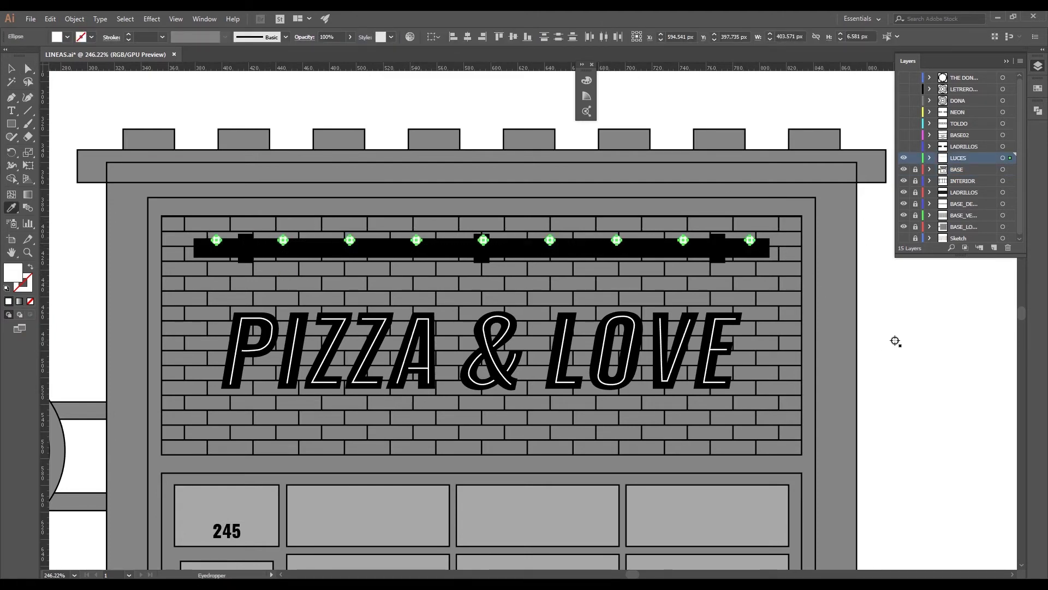
key(a)
key(ctrl+shift+a)
Step: Move the round sign's inner circle from the BASE layer onto the LUCES layer
ctrl+alt+click(601, 311)
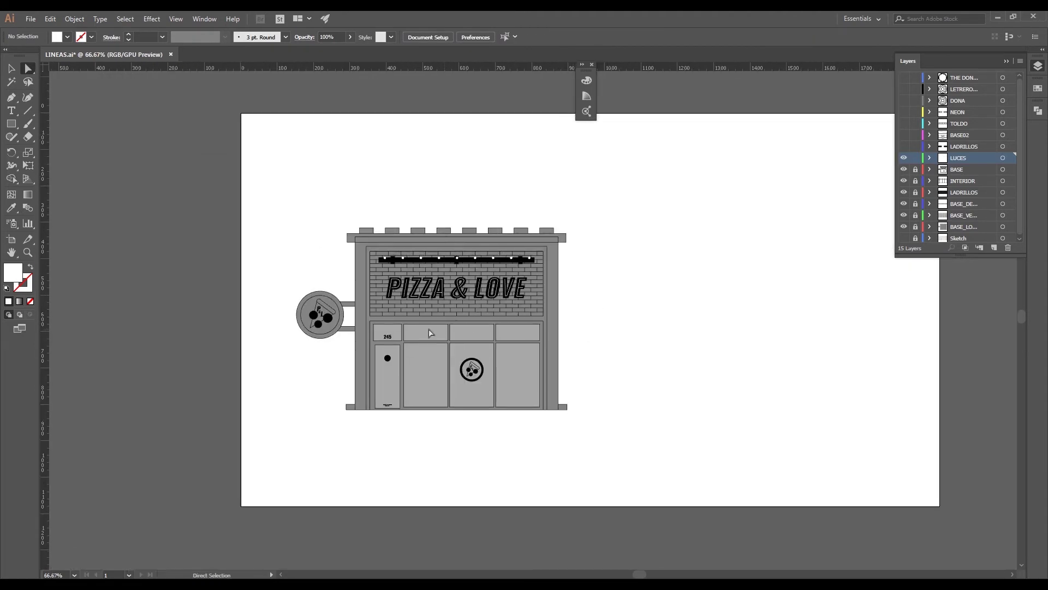
drag(474, 324, 598, 301)
mouse_move(461, 268)
mouse_down()
mouse_move(526, 304)
mouse_move(592, 197)
mouse_up()
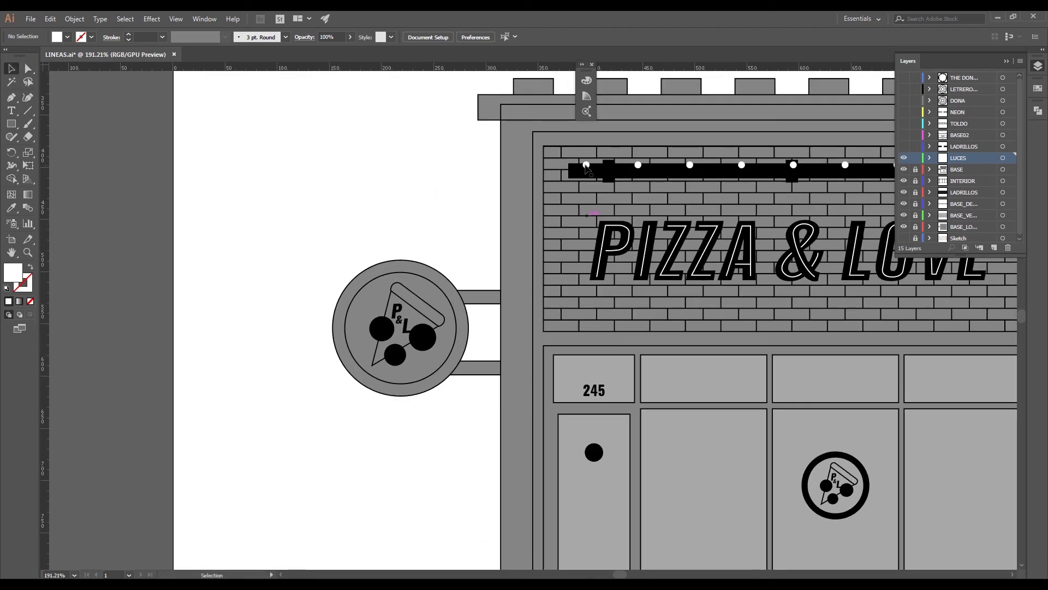
drag(405, 321, 486, 341)
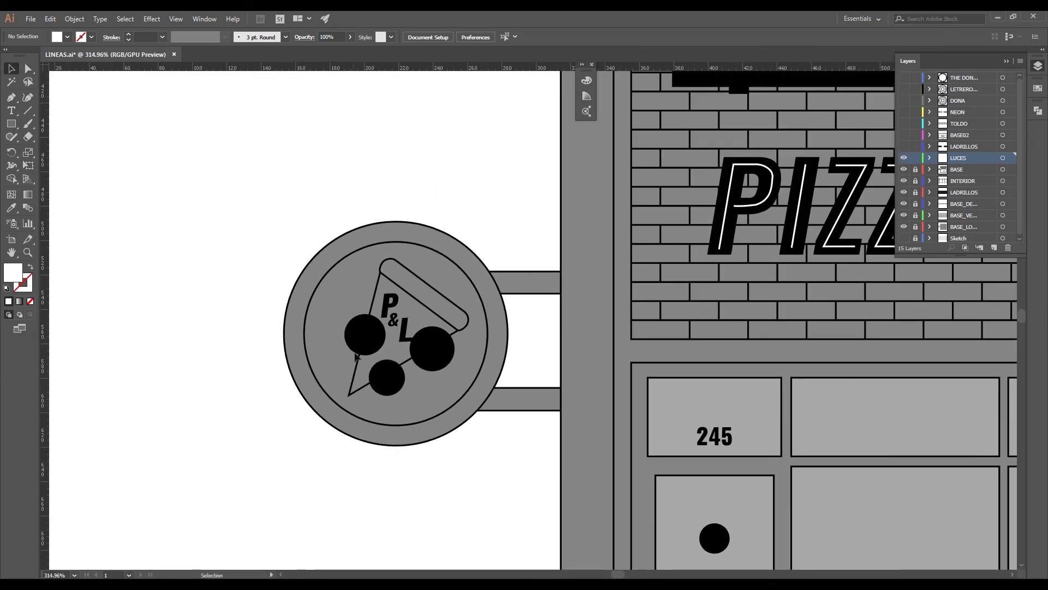
click(916, 158)
click(916, 169)
click(488, 318)
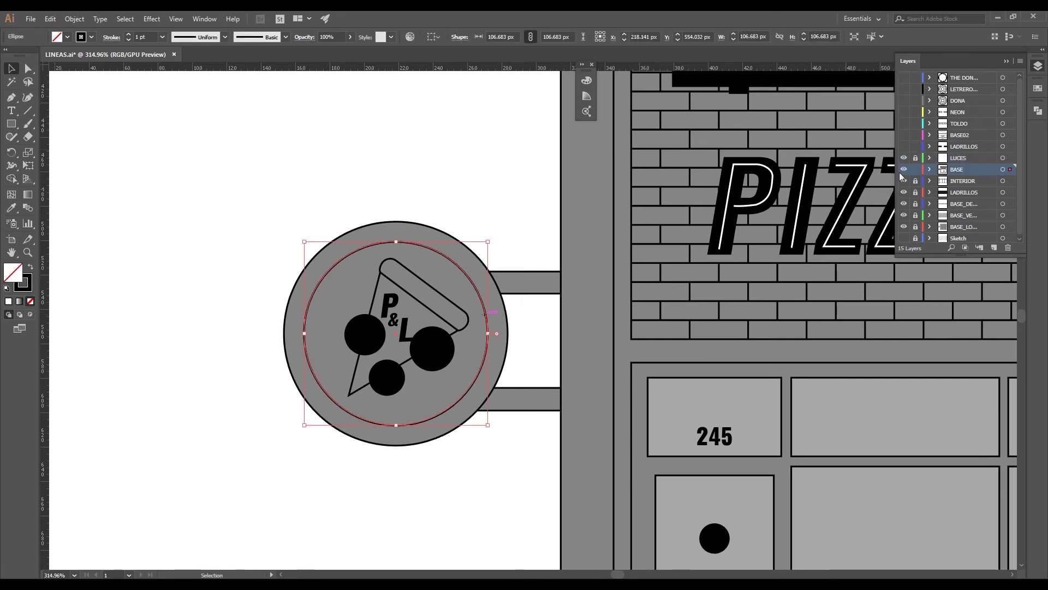
click(916, 171)
click(953, 159)
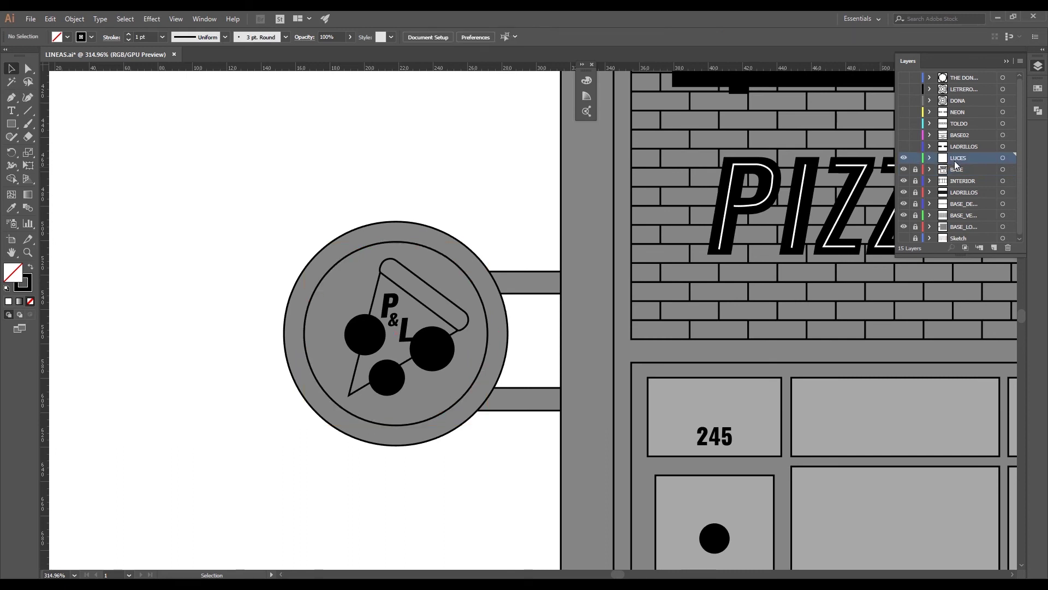
click(473, 335)
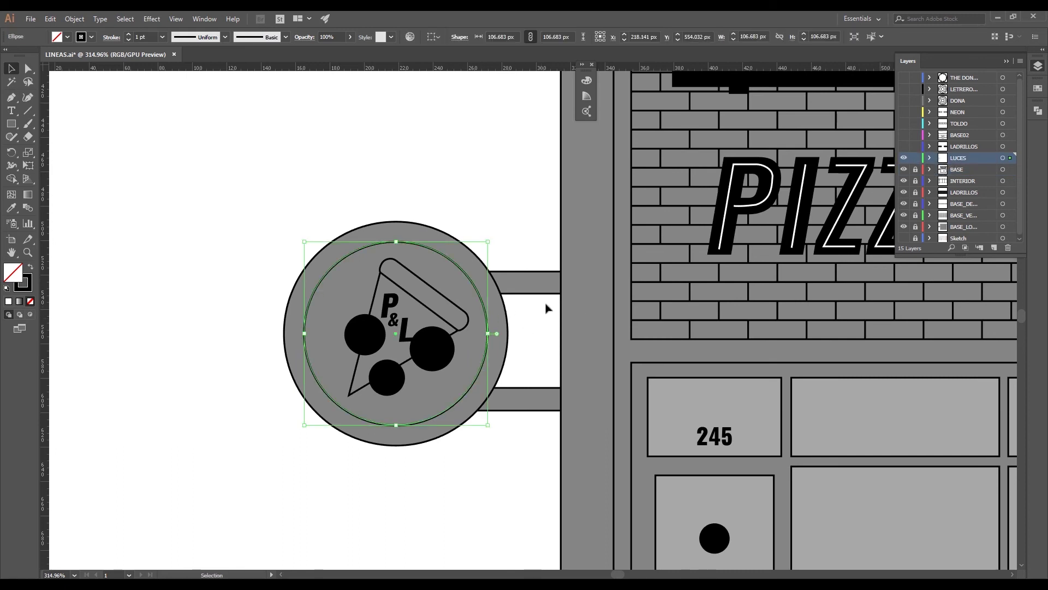
Step: Fill the sign's inner circle with white sampled from a light bulb
drag(698, 107, 691, 176)
key(i)
click(695, 133)
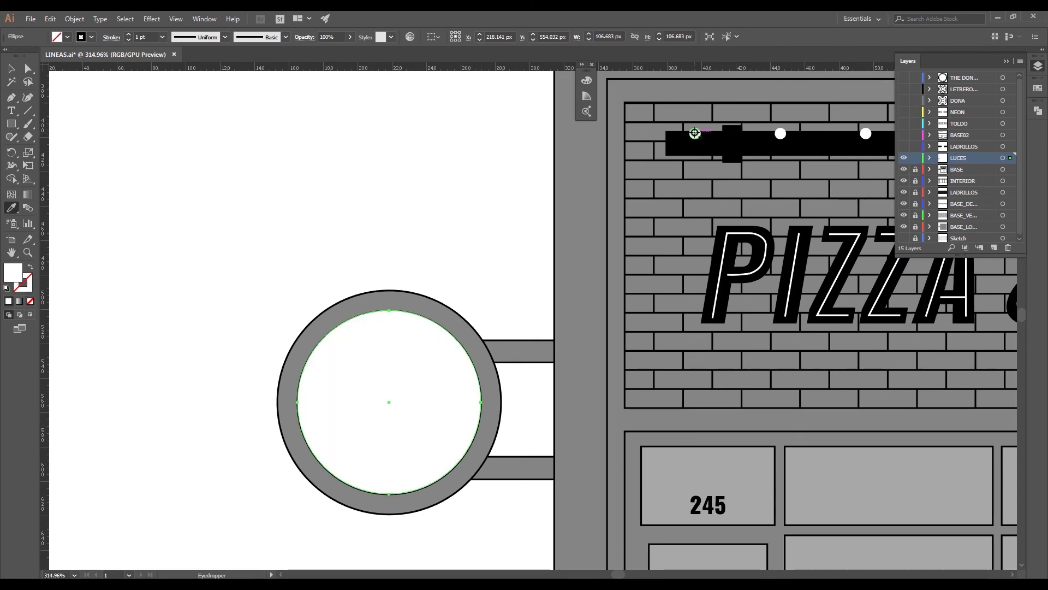
key(a)
click(527, 280)
key(ctrl+1)
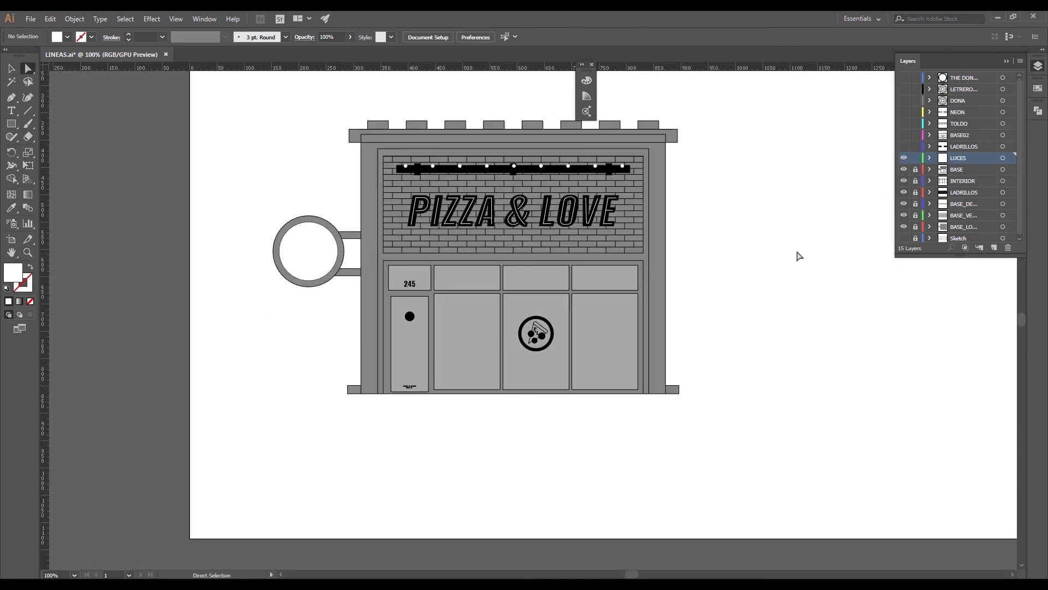